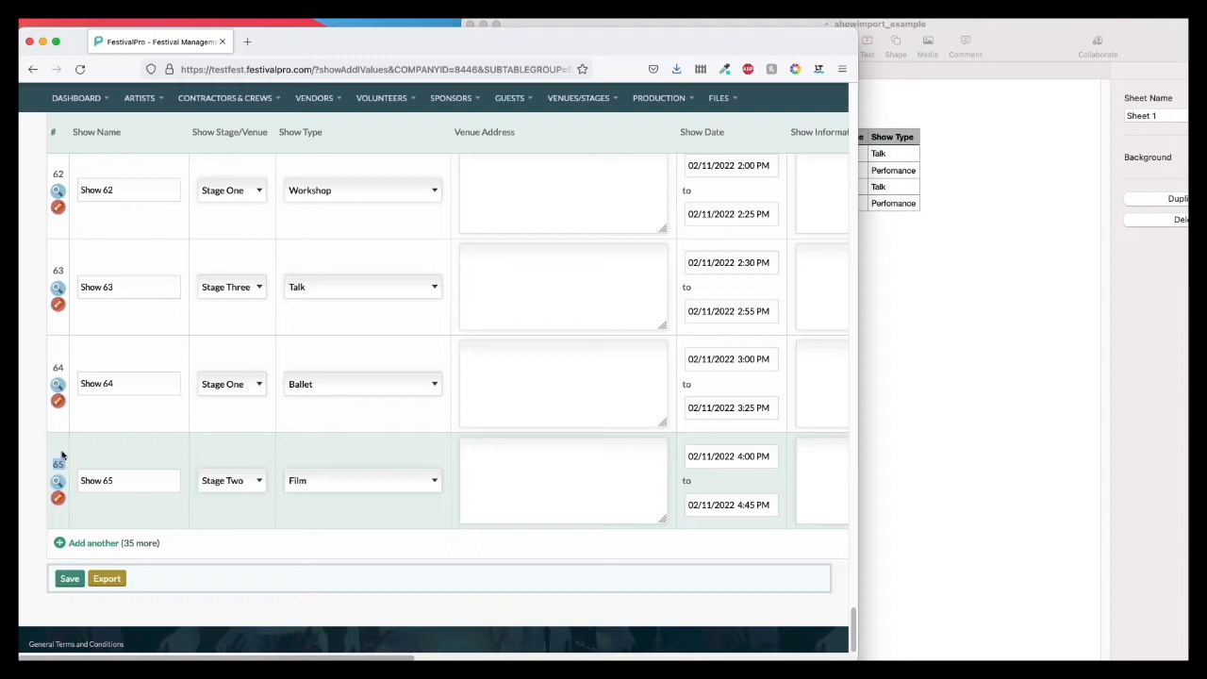
Step: In the showimport_example spreadsheet, set the MCount of the Show Name 1 row to 66
click(953, 279)
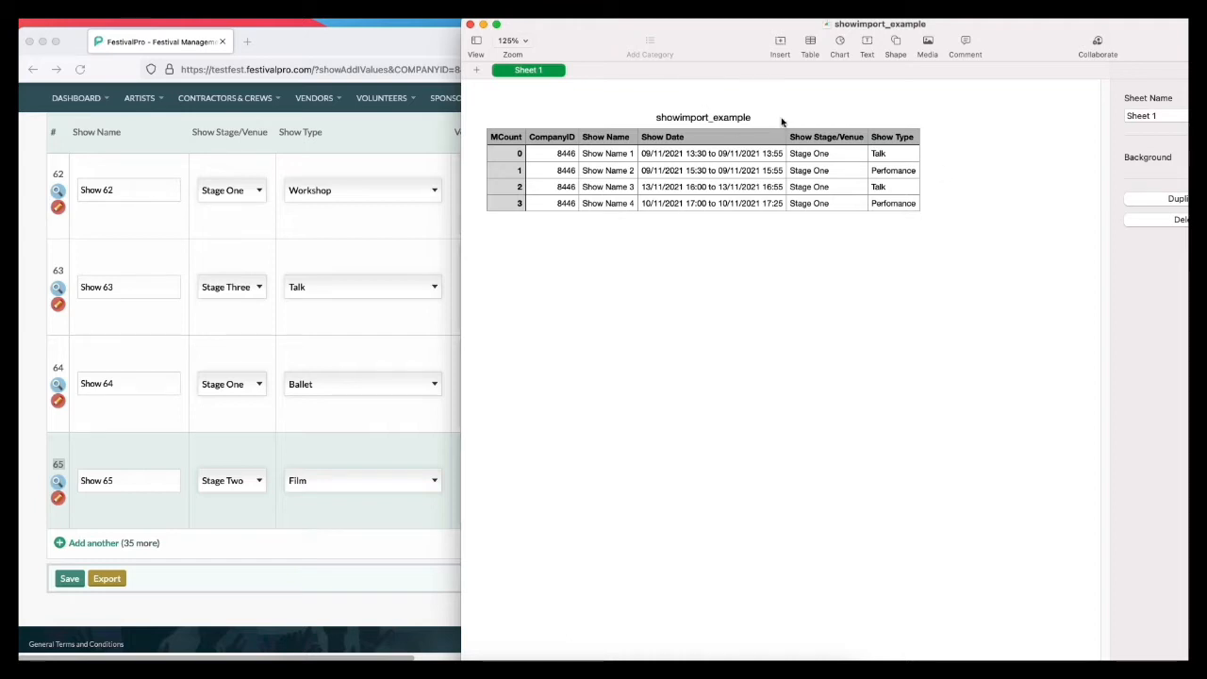
click(509, 157)
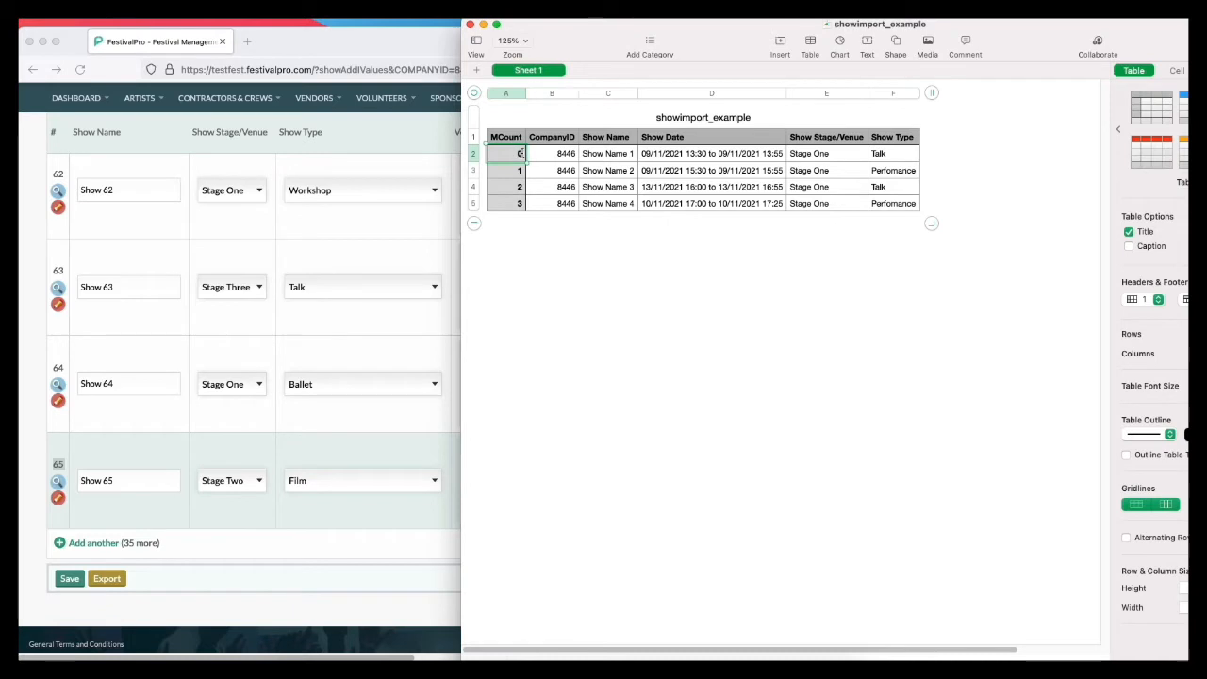
text(66)
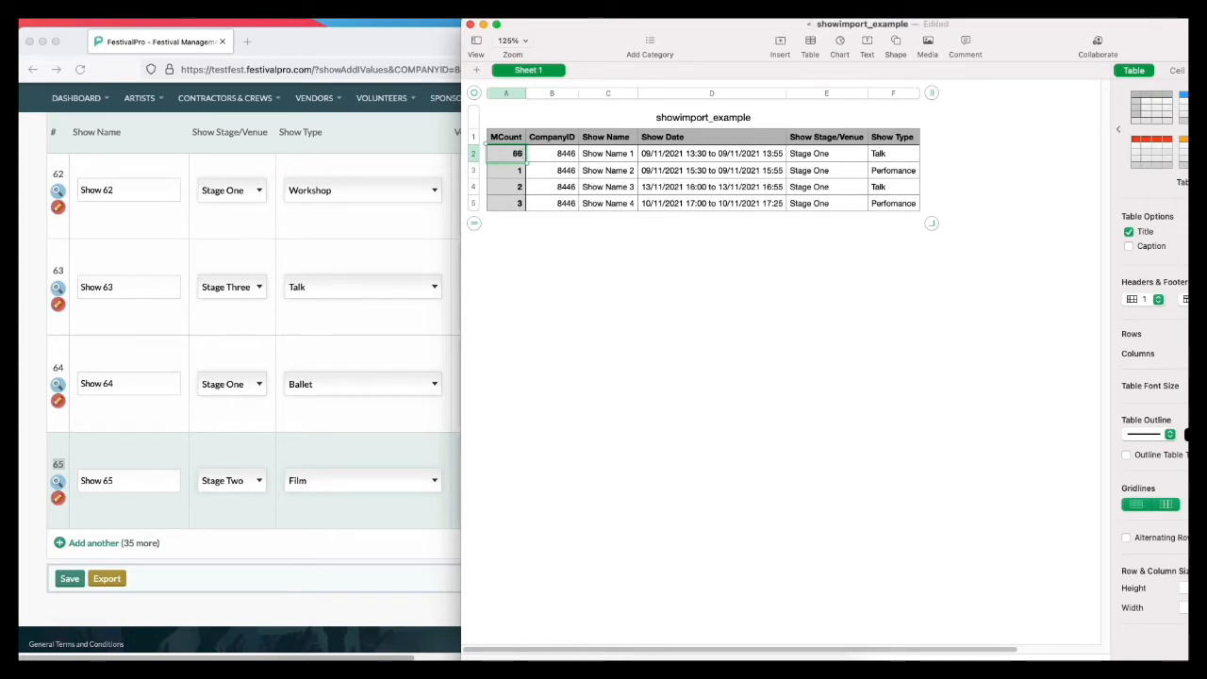
Step: Switch to the FestivalPro show list and check the row numbers of Shows 63 and 64
click(138, 512)
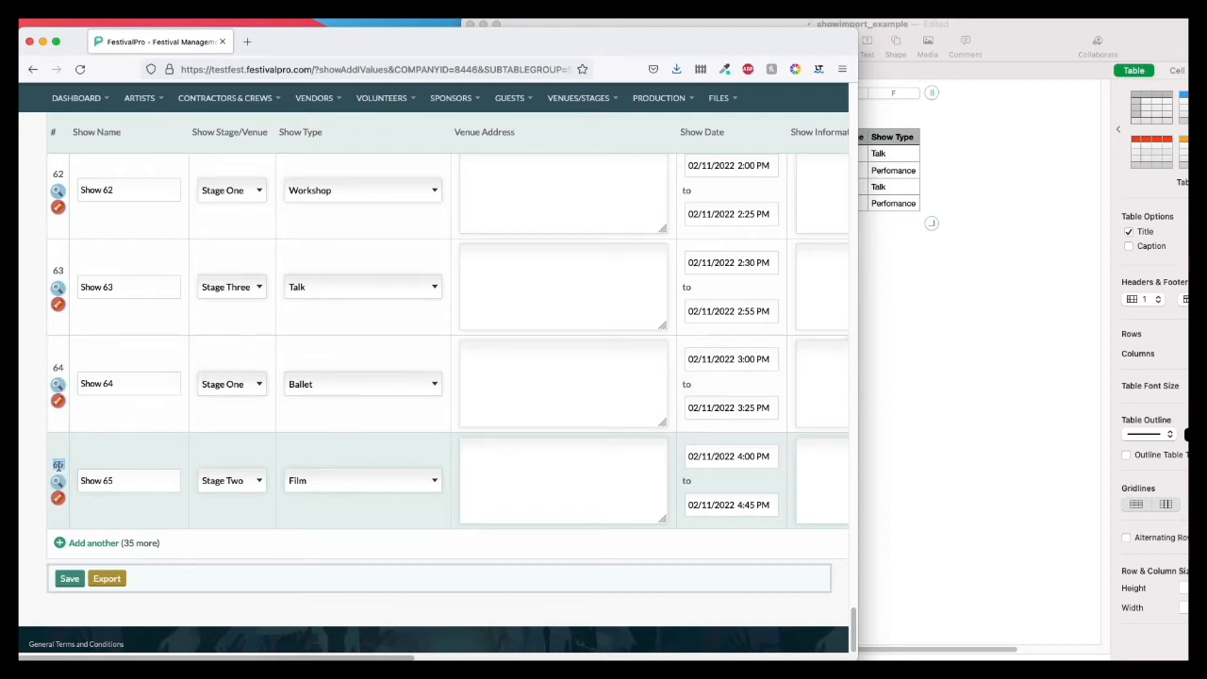
drag(54, 367, 72, 367)
drag(54, 272, 126, 282)
click(122, 291)
drag(54, 270, 72, 271)
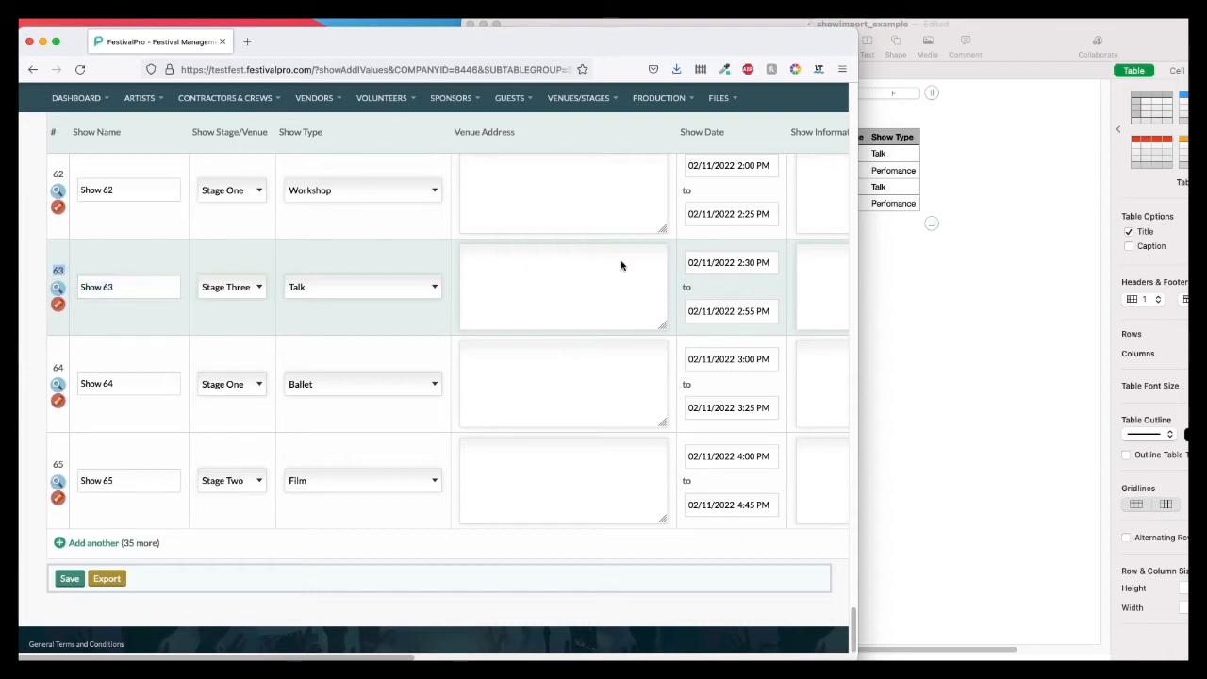
Step: Return to the spreadsheet and number the remaining MCount rows 67, 68 and 69, continuing the series from the first row
click(924, 262)
click(519, 171)
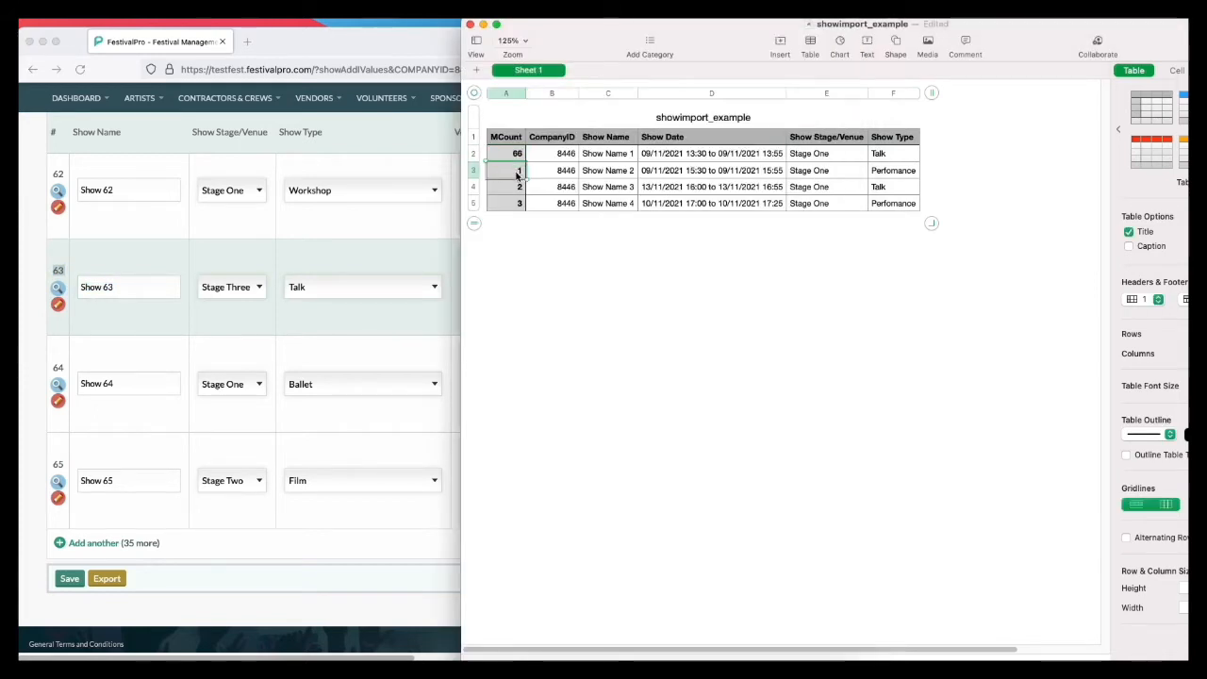
text(1)
key(BackSpace)
text(67)
click(505, 153)
drag(508, 162, 510, 210)
click(538, 239)
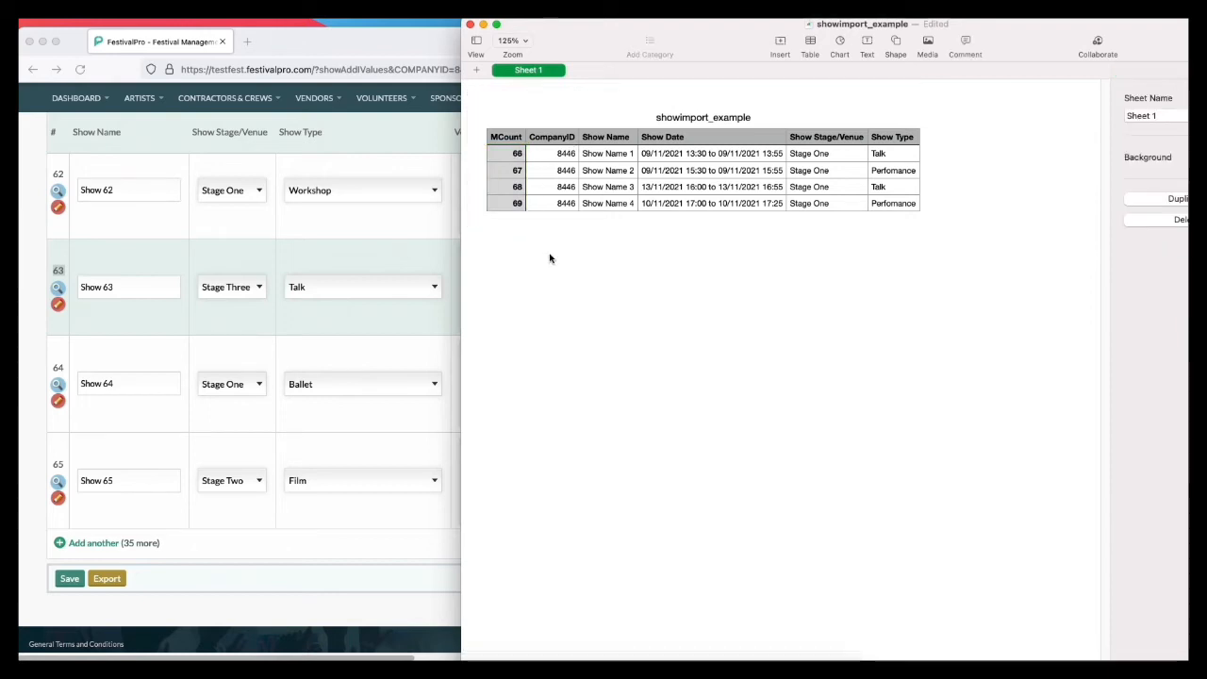
Step: Review the spreadsheet's CompanyID, Show Name and Show Date columns, comparing show names and the date range format with the FestivalPro list
click(558, 157)
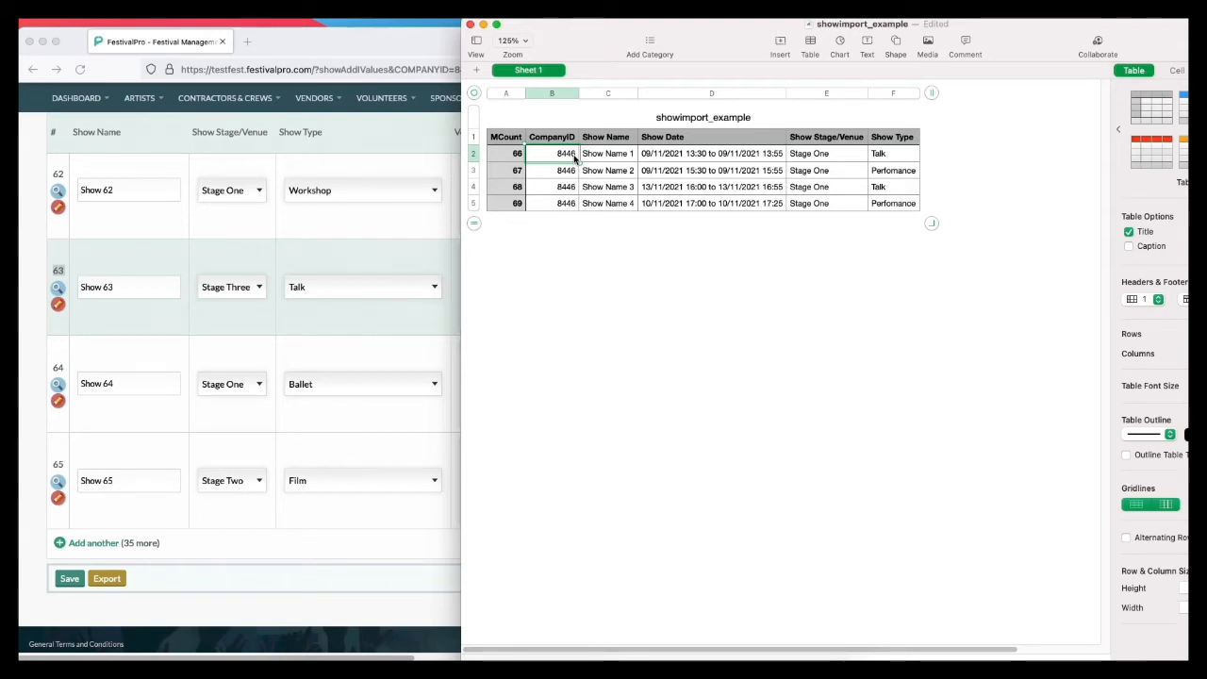
click(600, 159)
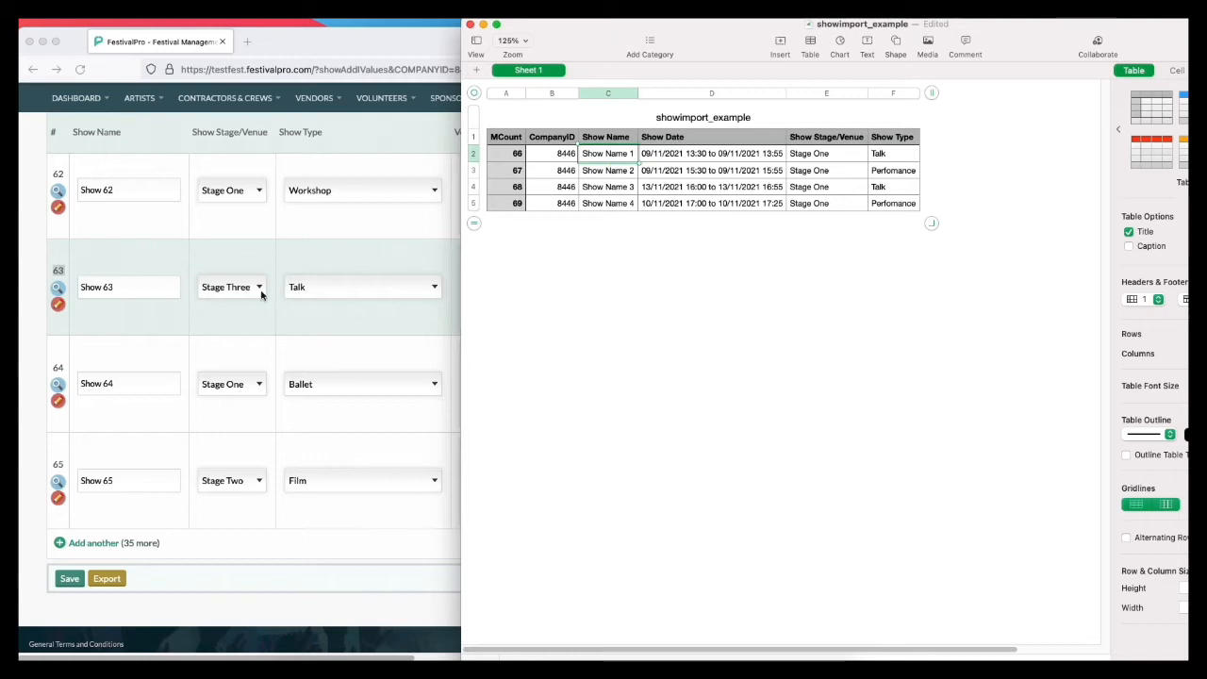
click(135, 353)
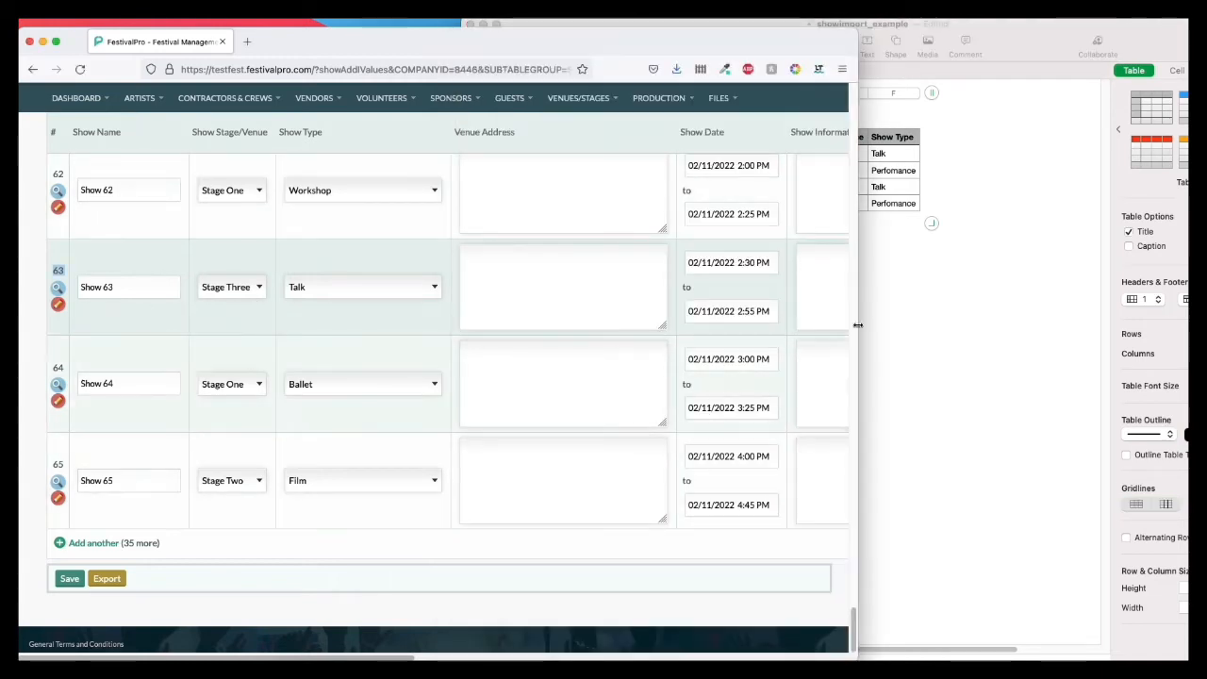
click(987, 274)
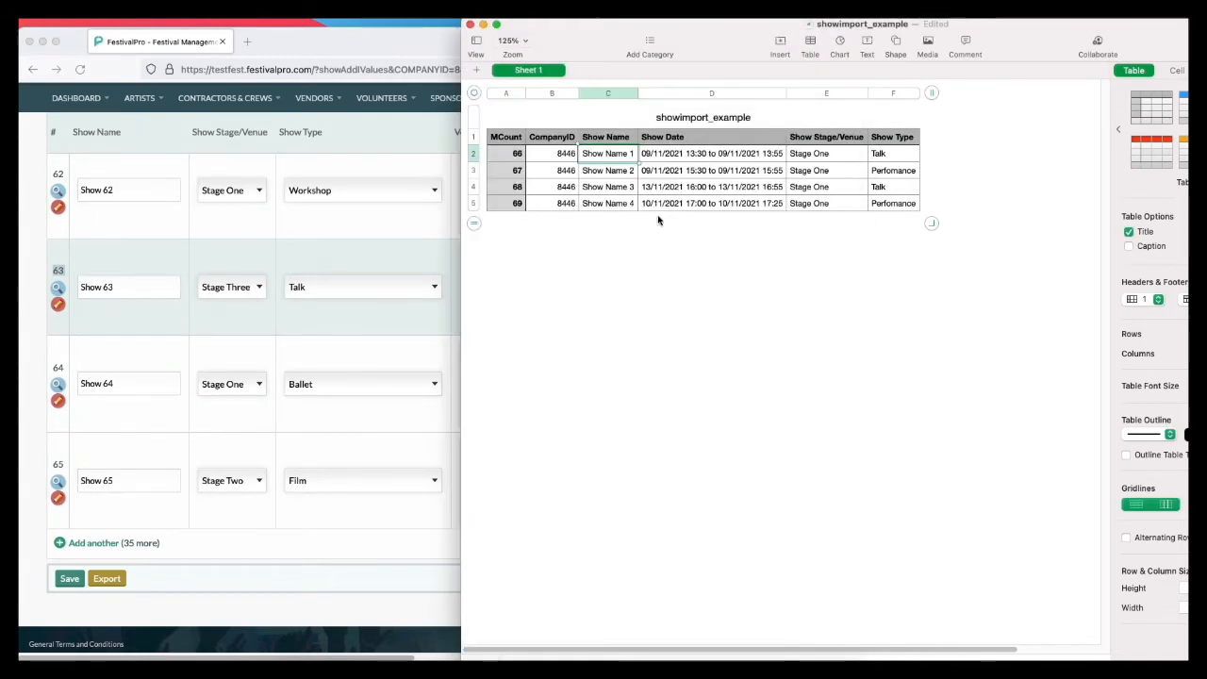
click(652, 156)
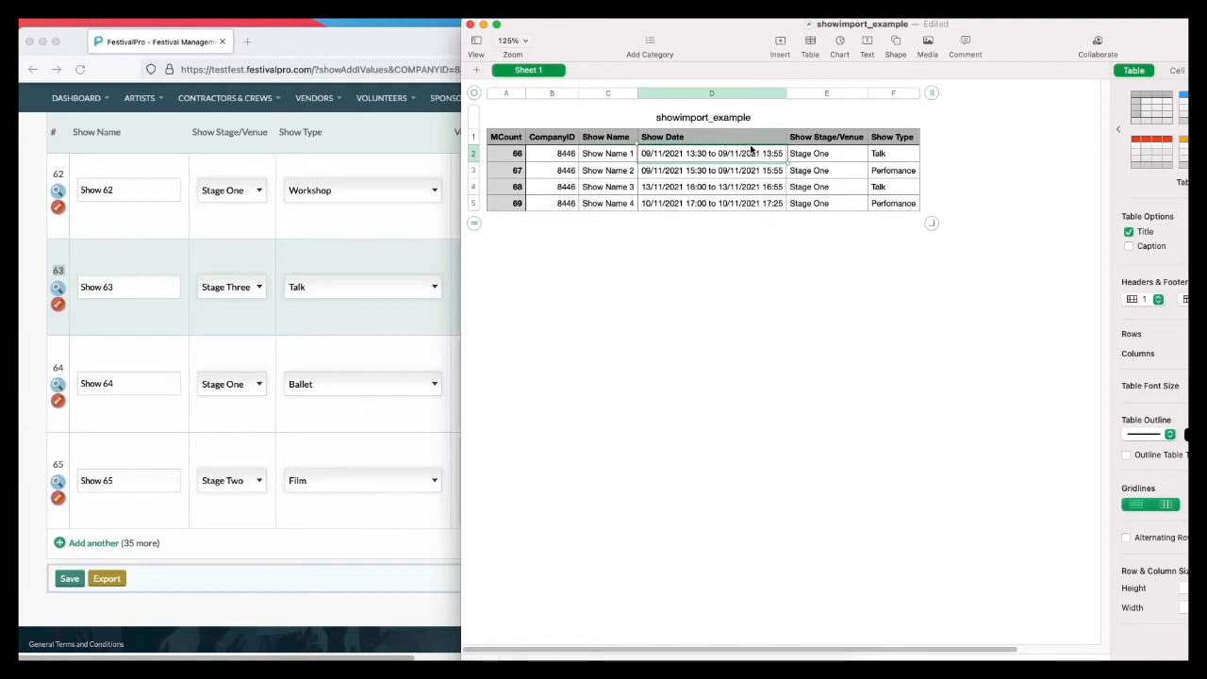
click(300, 561)
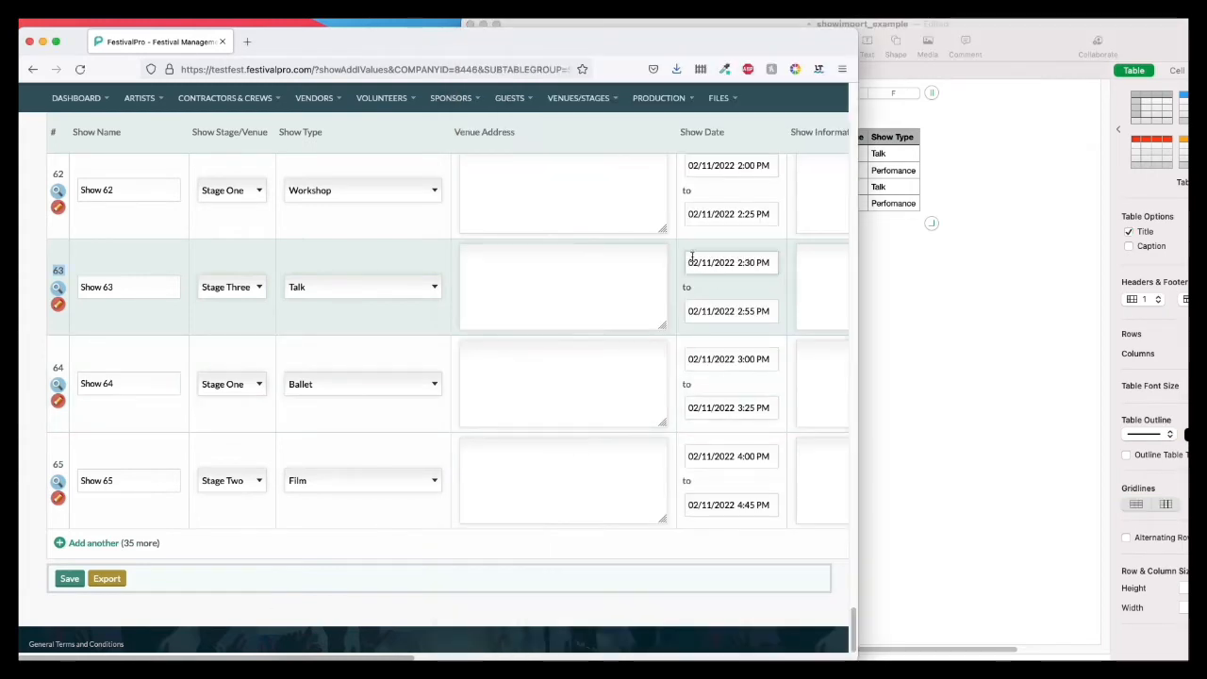
double_click(686, 287)
Step: Change the Show Stage/Venue of Show Name 1 in the spreadsheet to Stage Five
click(963, 349)
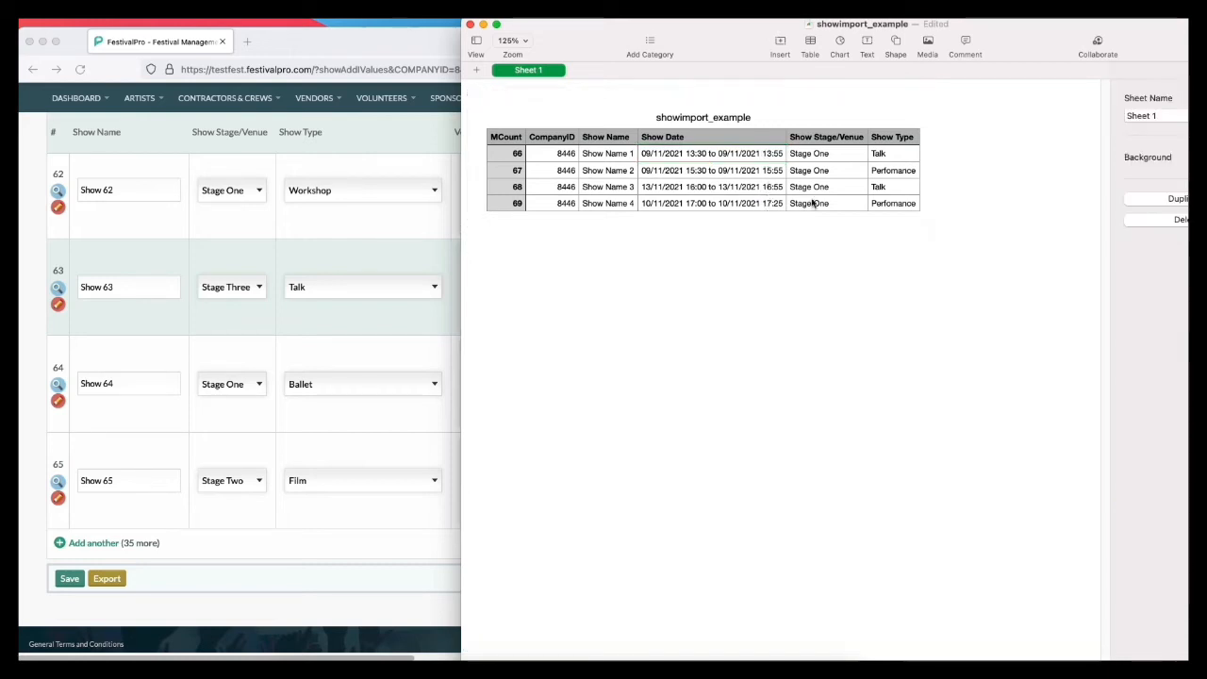
click(822, 154)
click(841, 137)
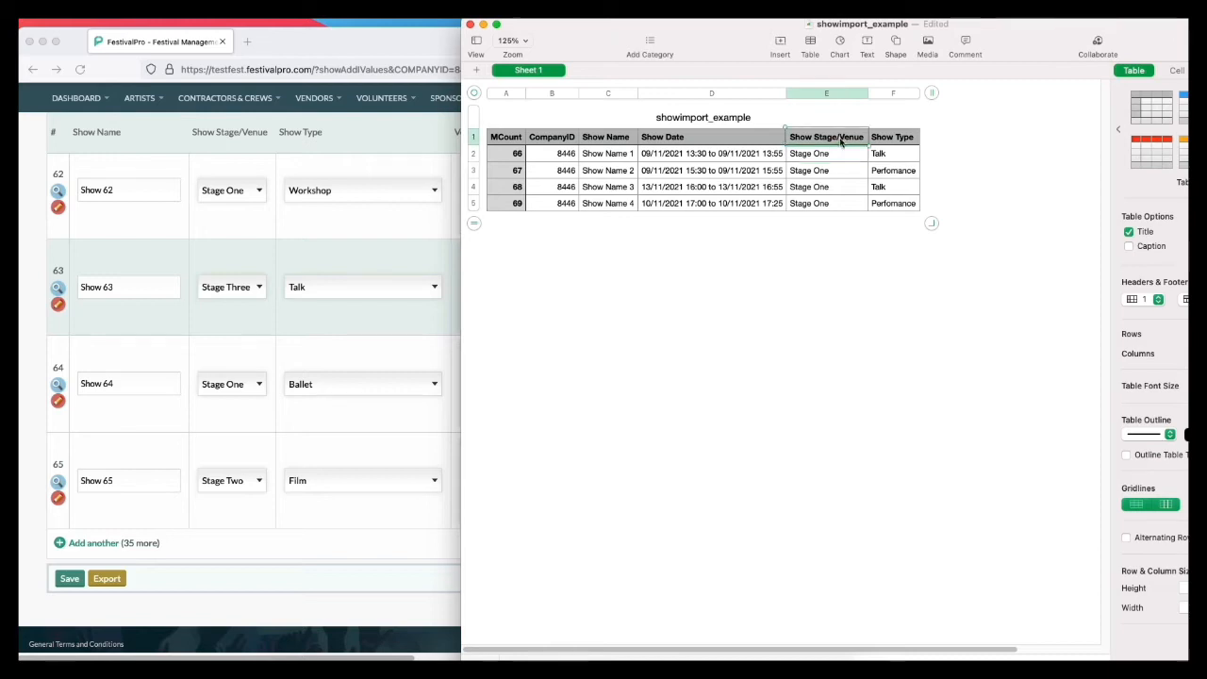
click(820, 157)
double_click(812, 154)
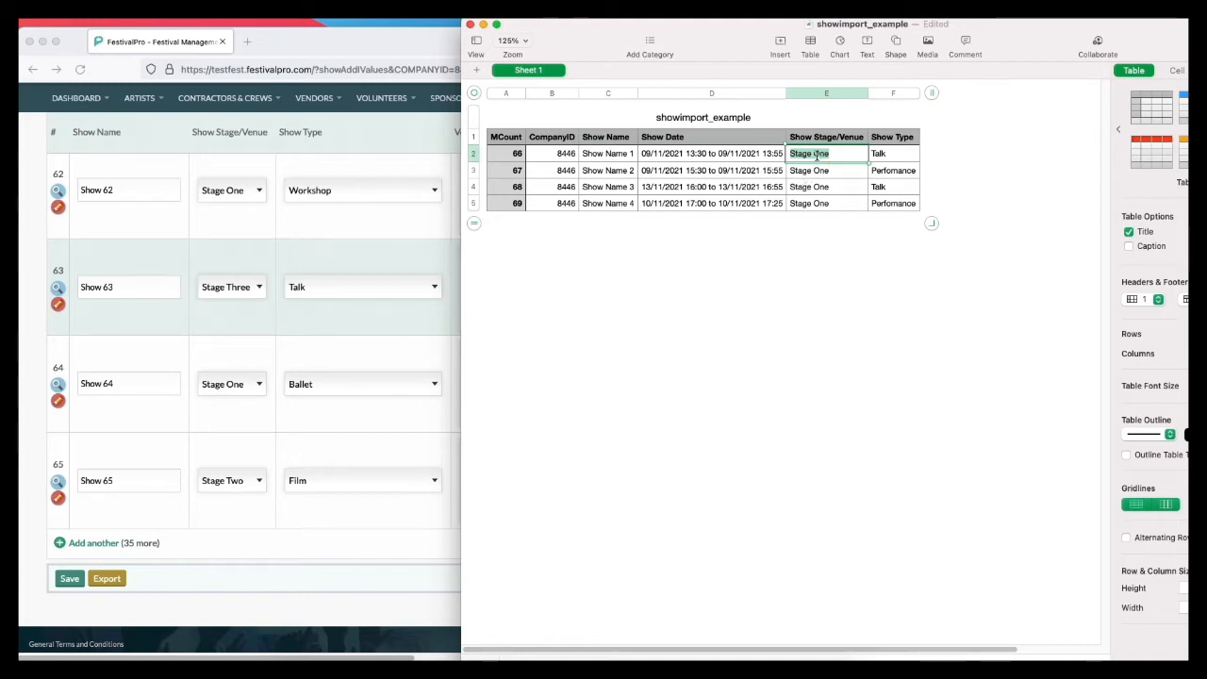
drag(831, 154, 816, 153)
text(Fiv)
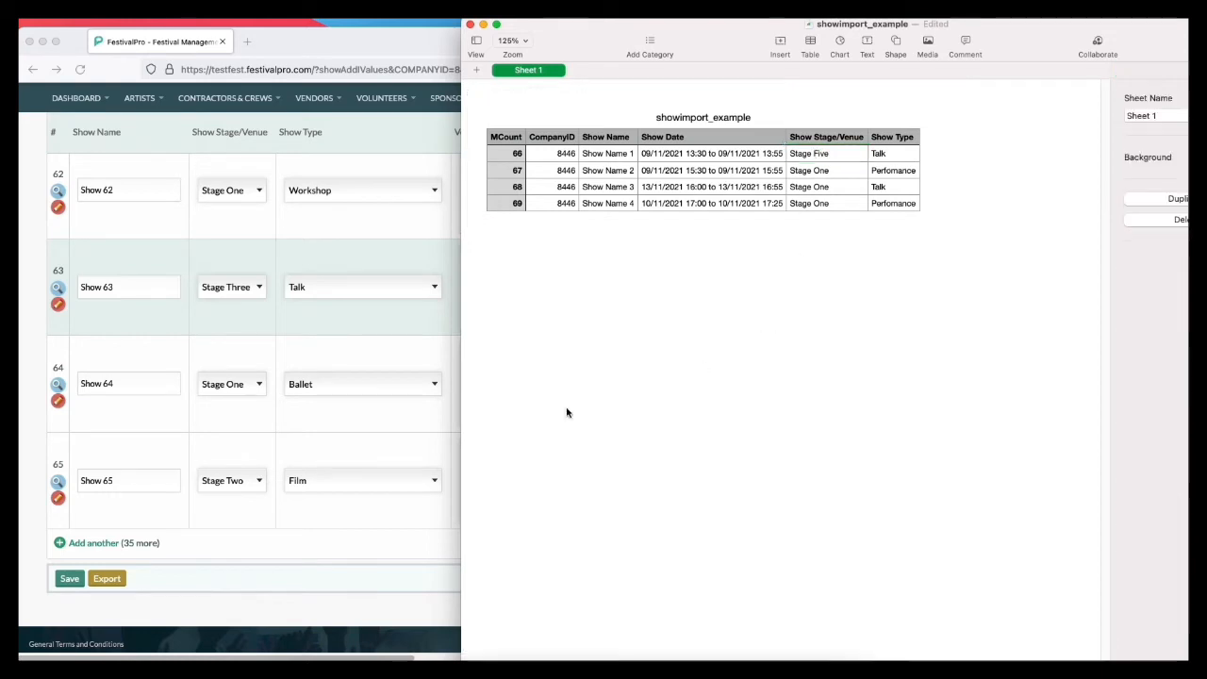
Step: Check the stage options offered for Show 64 in the FestivalPro show list
click(256, 386)
click(253, 385)
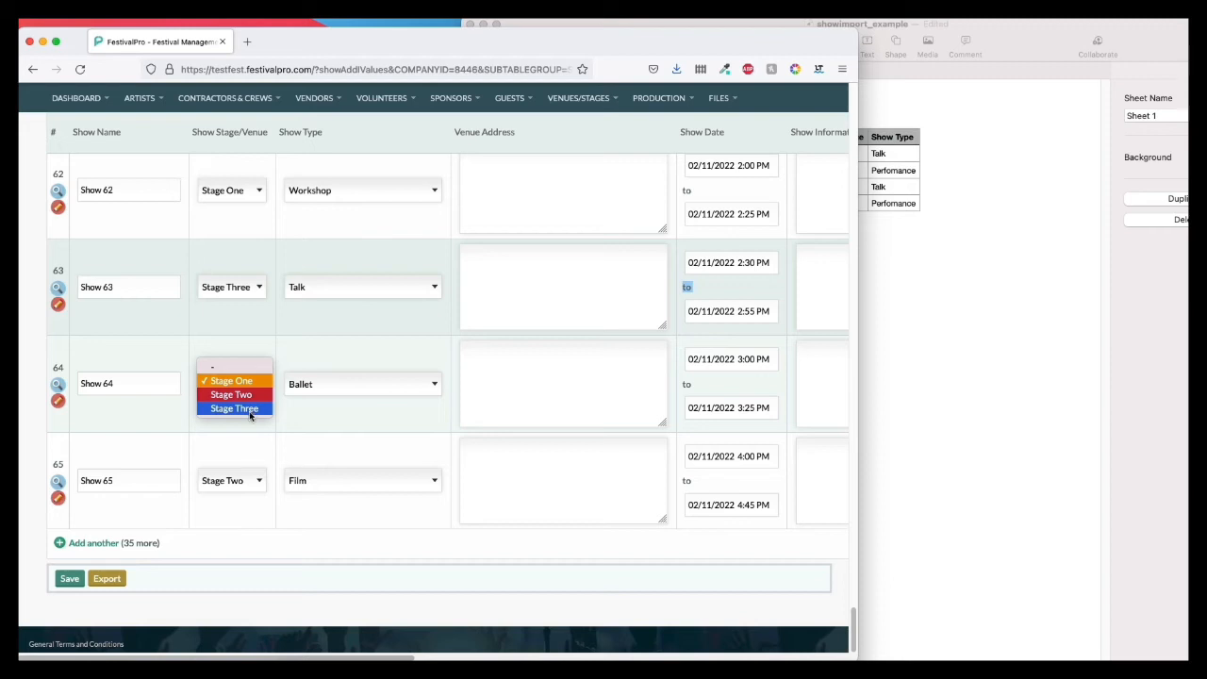
click(264, 424)
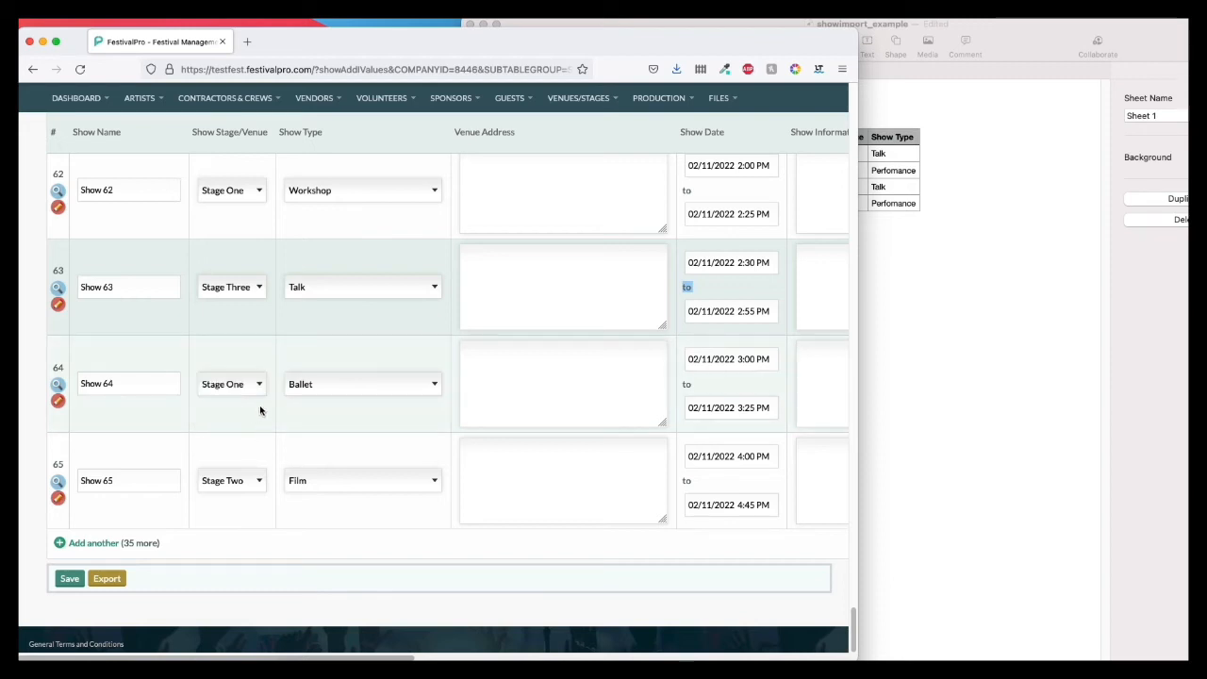
Step: Open the form for adding a new venue in a separate browser tab and enter Stage Five as the venue name
mouse_move(583, 102)
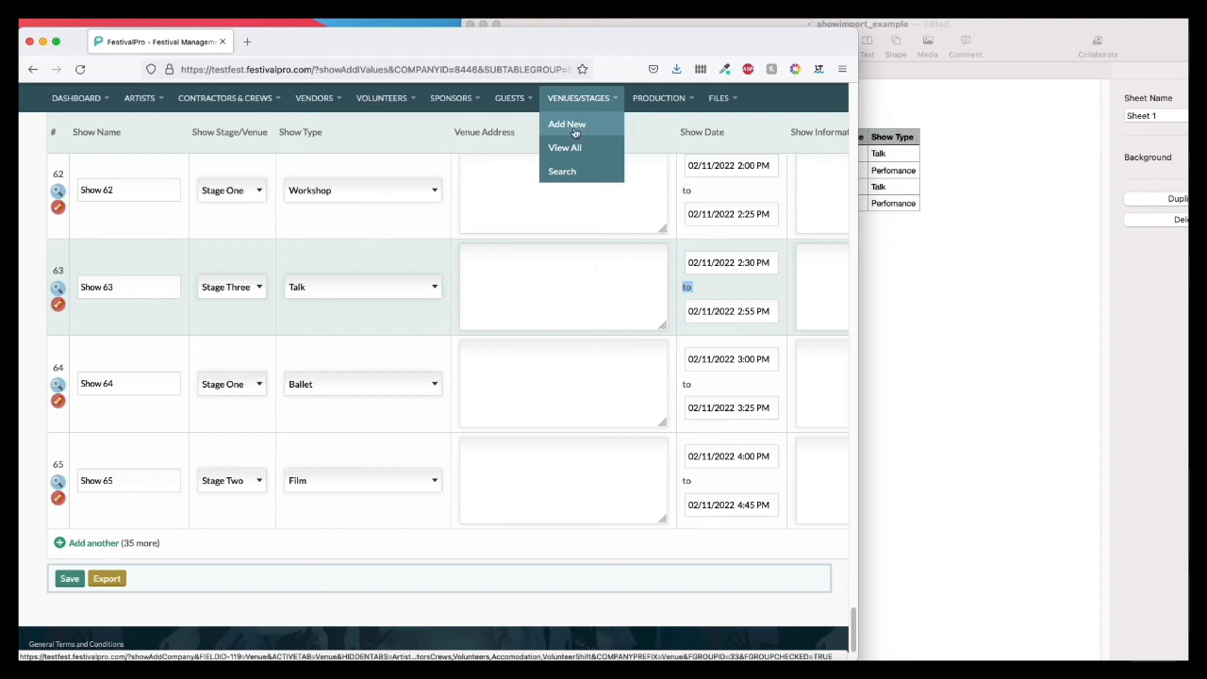
right_click(575, 132)
click(589, 132)
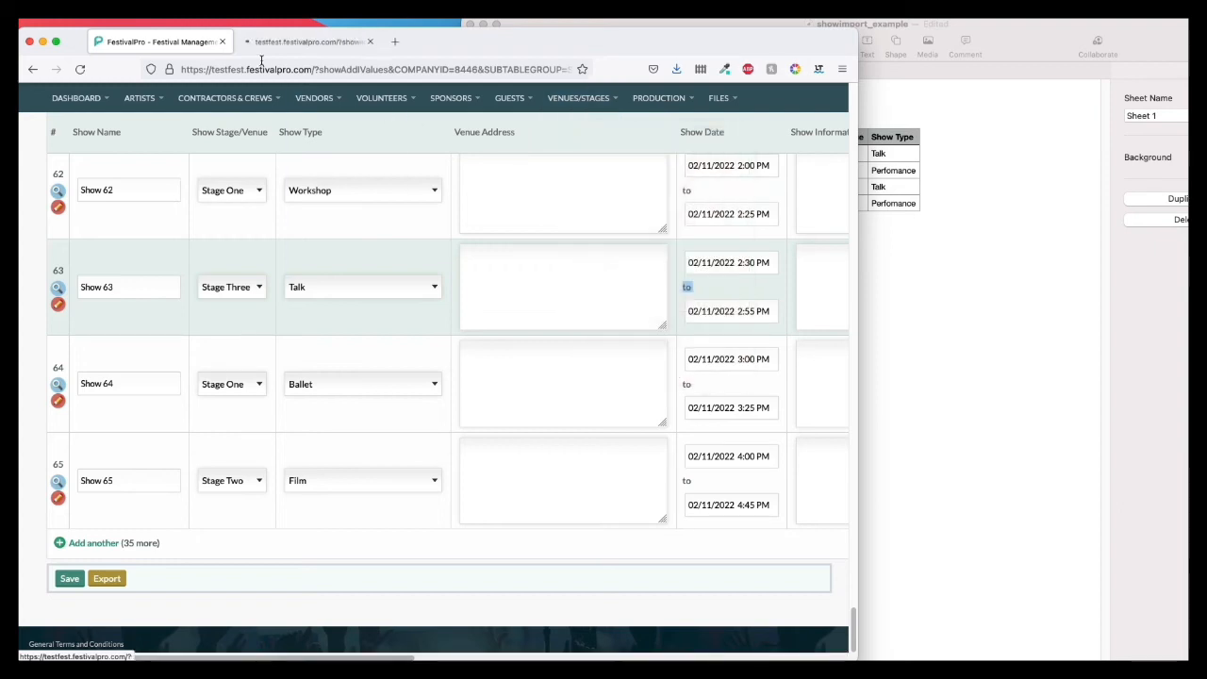
click(283, 41)
click(197, 260)
text(St)
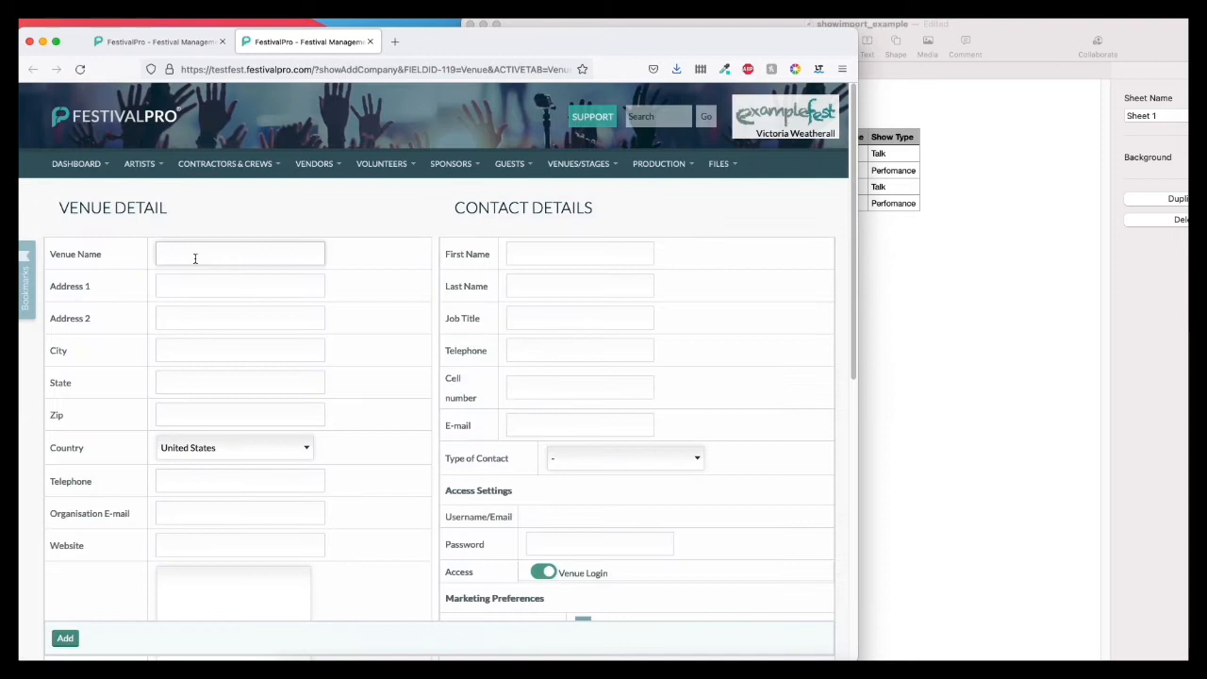
text(age)
text( Four)
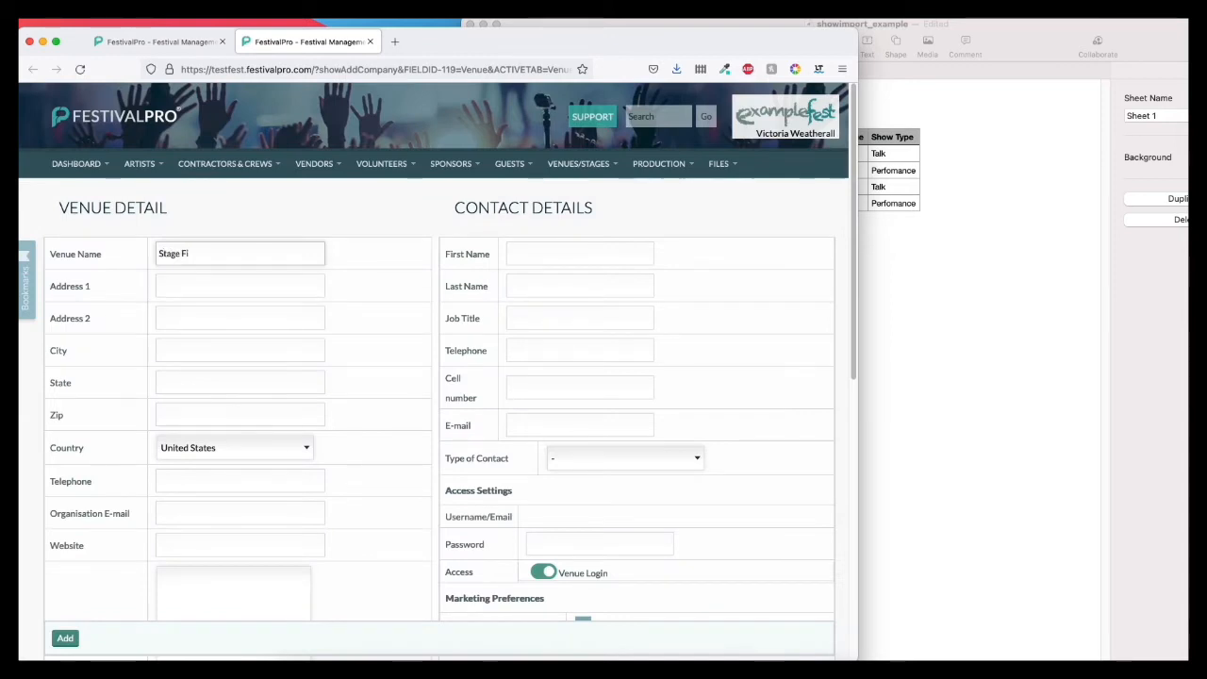
Step: Go back to the spreadsheet and restore Stage One as the Show Stage/Venue of Show Name 1
click(171, 45)
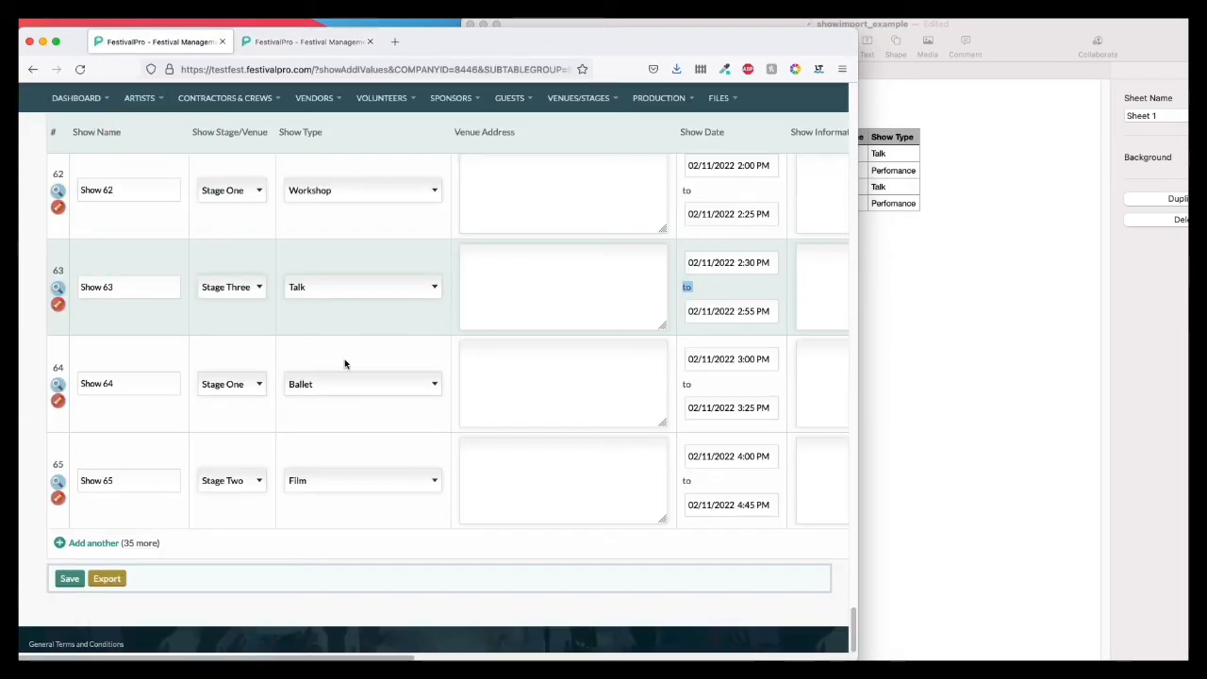
click(936, 340)
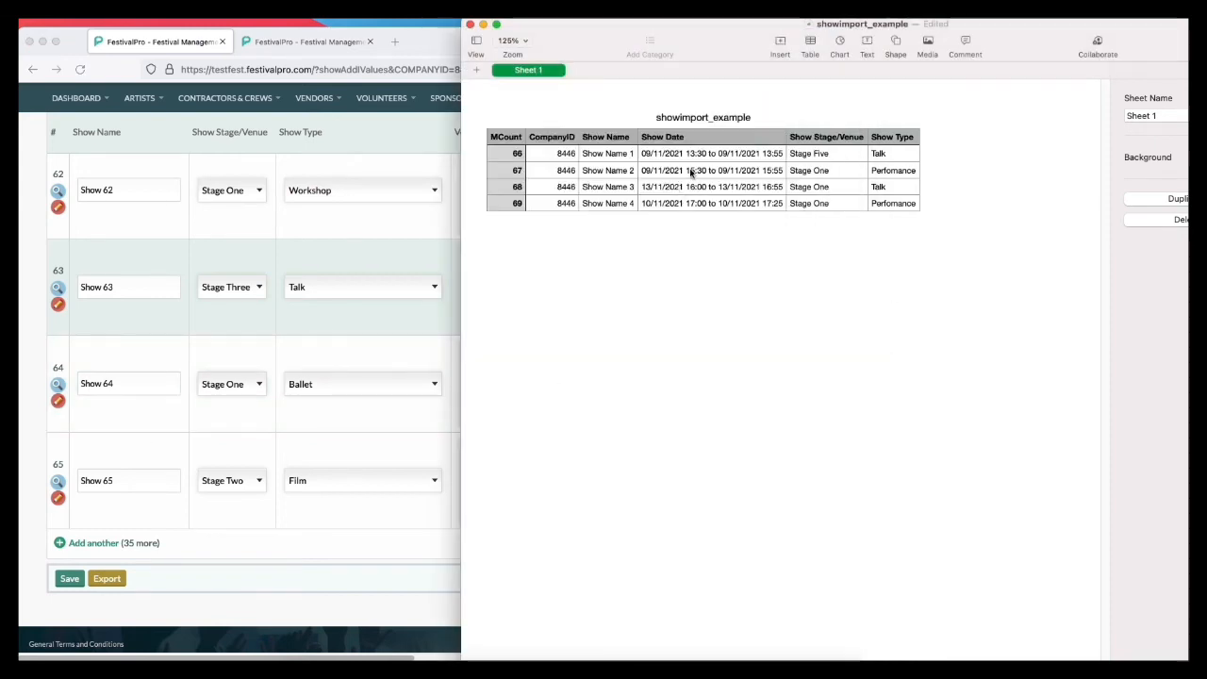
click(828, 154)
double_click(815, 153)
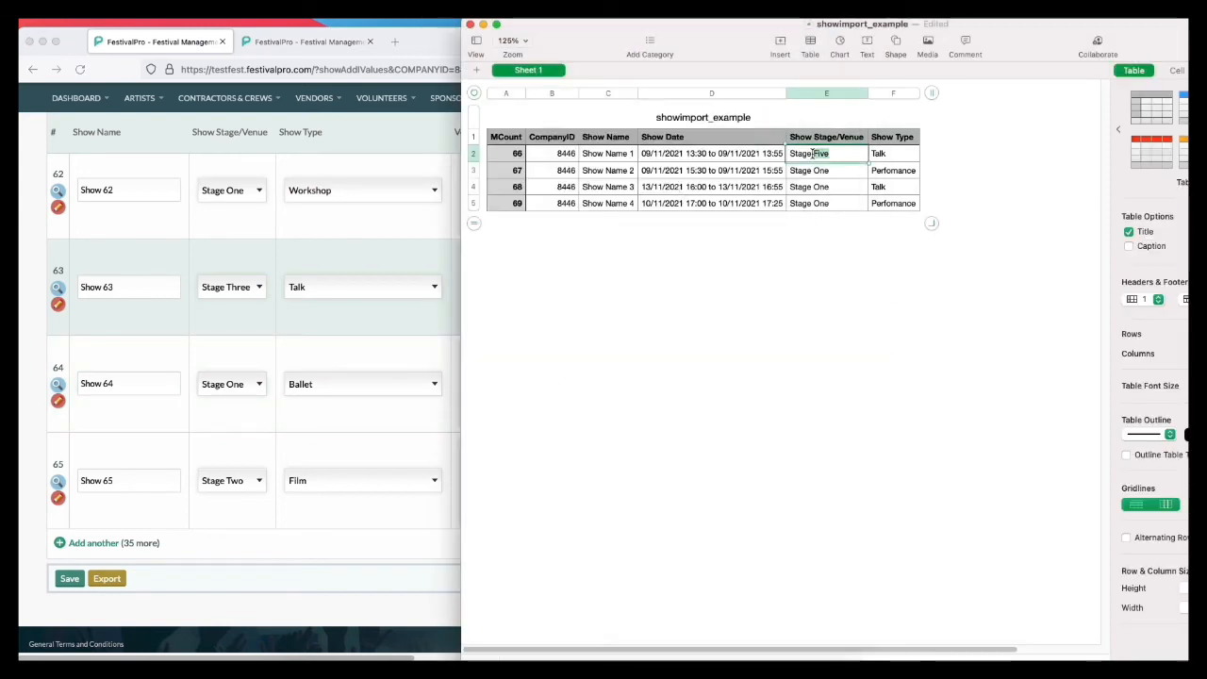
click(821, 292)
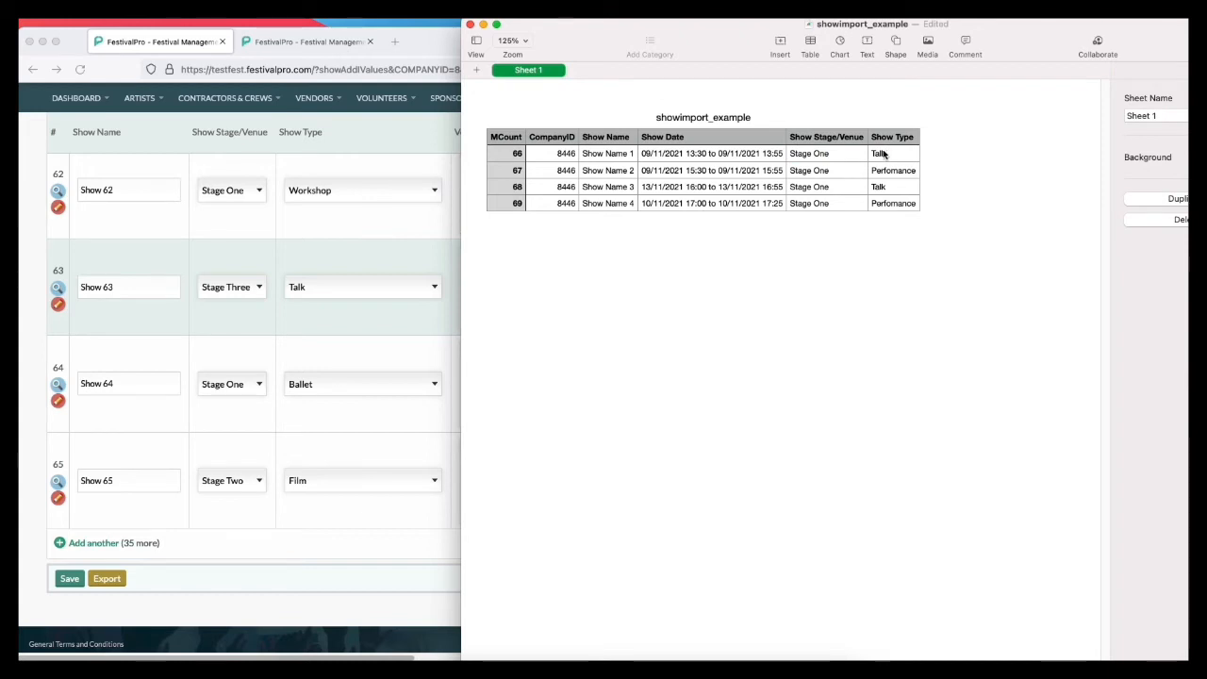
Step: Compare the spreadsheet's show type with the show type options offered for Show 65 in FestivalPro
click(887, 154)
click(310, 426)
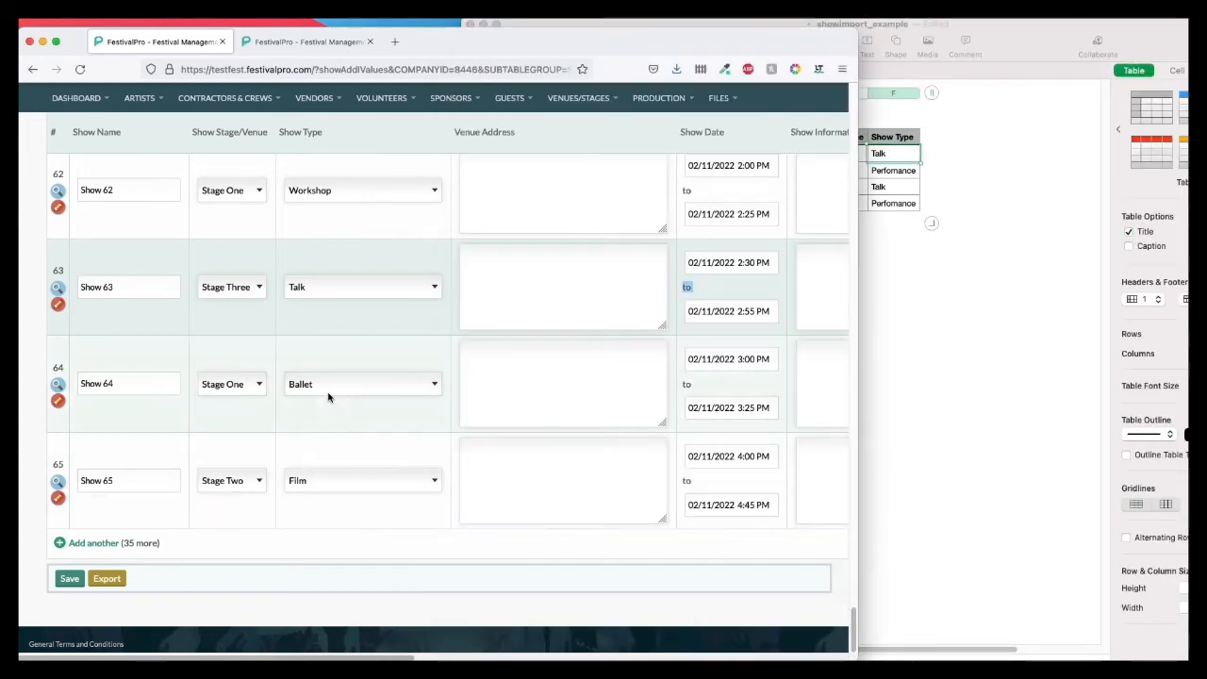
click(359, 480)
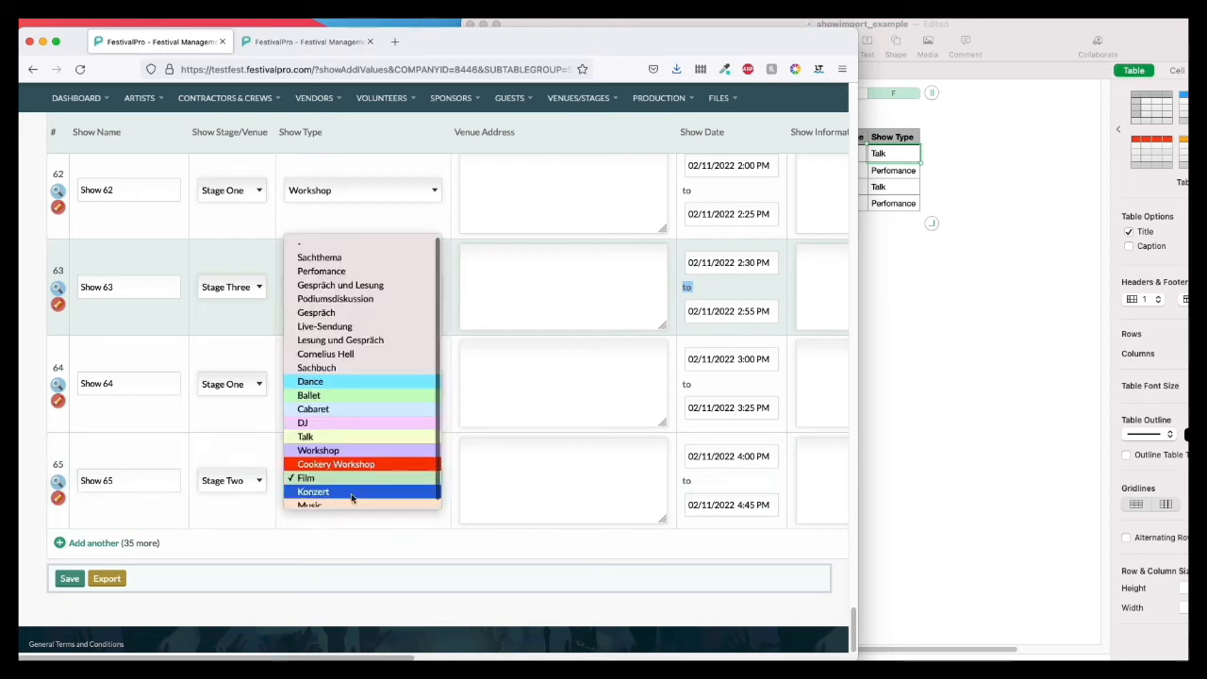
click(332, 556)
Step: Examine the show list's further columns, from Show Information to Livestream, and compare them with the spreadsheet's columns
drag(262, 657, 696, 658)
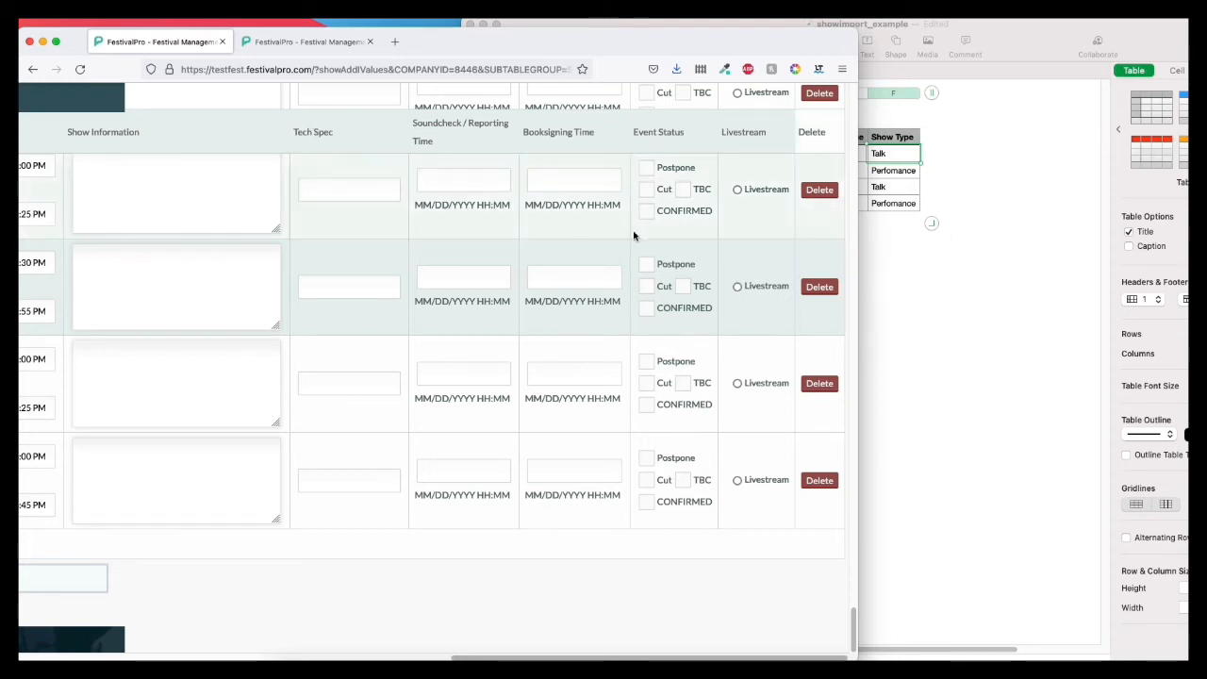
click(949, 292)
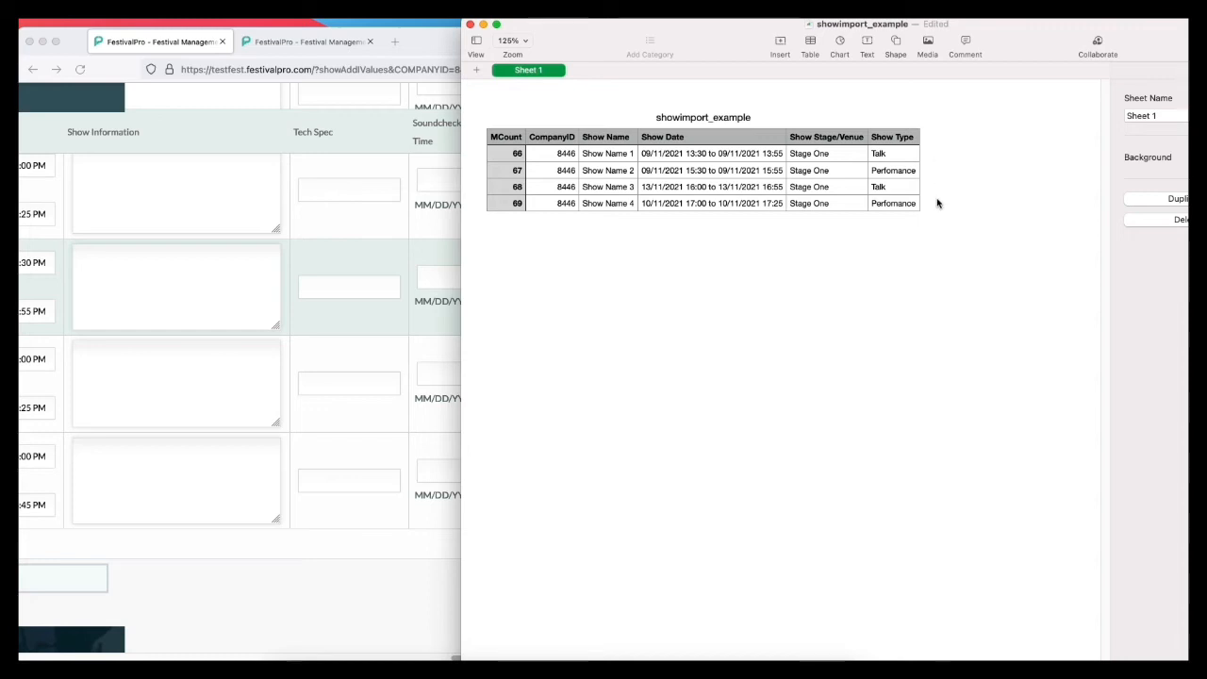
click(418, 537)
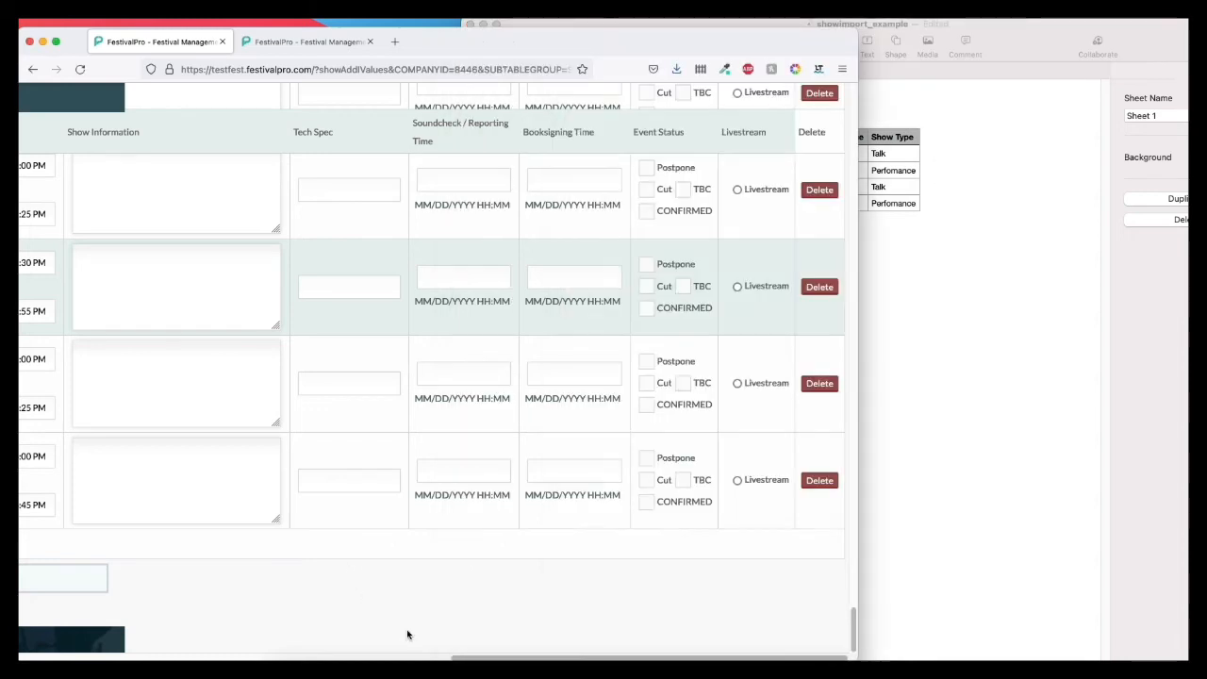
scroll(409, 633, left, 5)
scroll(434, 377, left, 7)
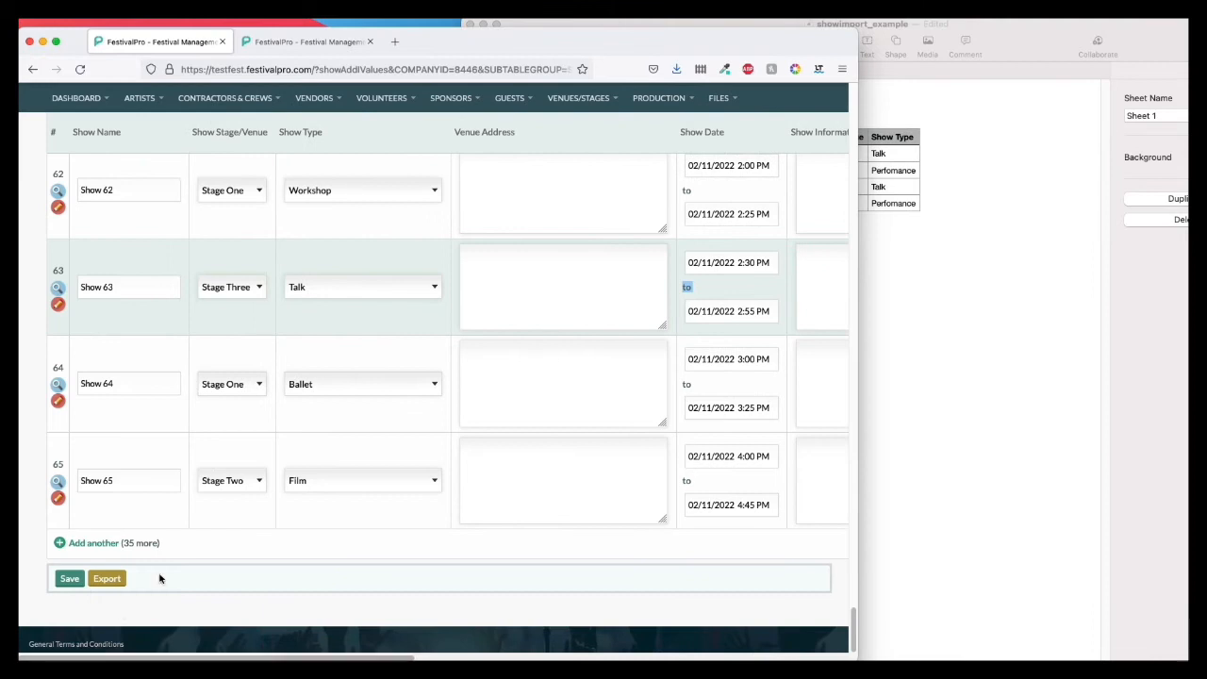
click(933, 254)
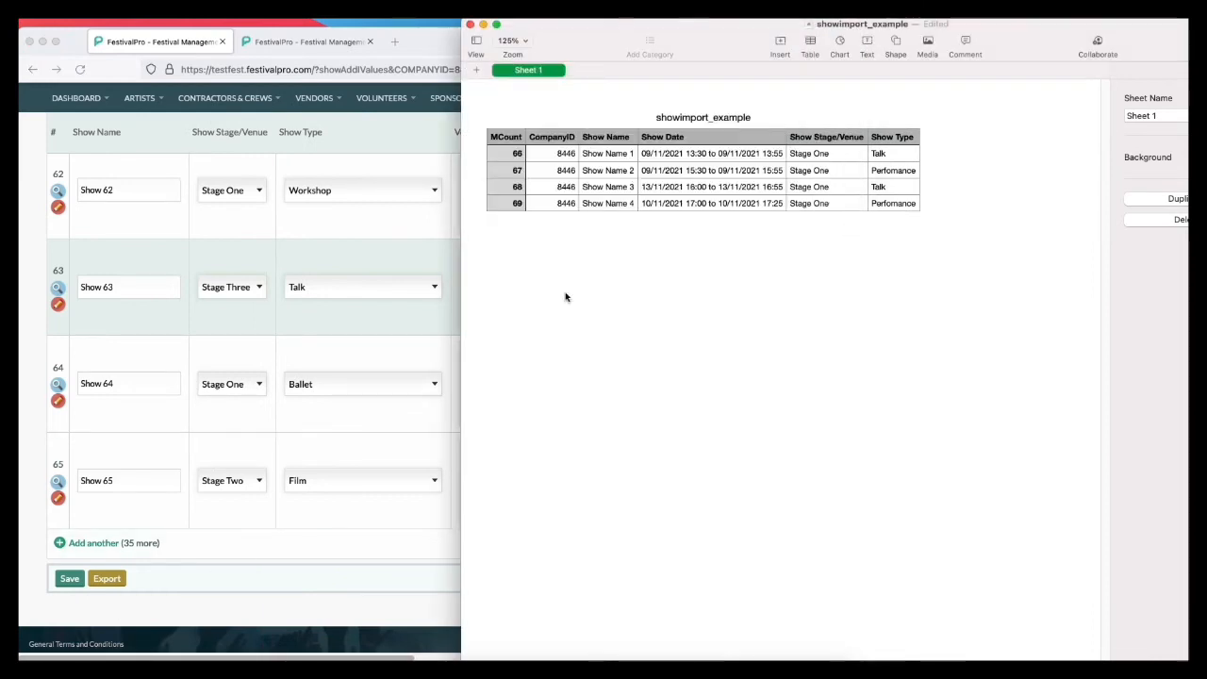
click(414, 156)
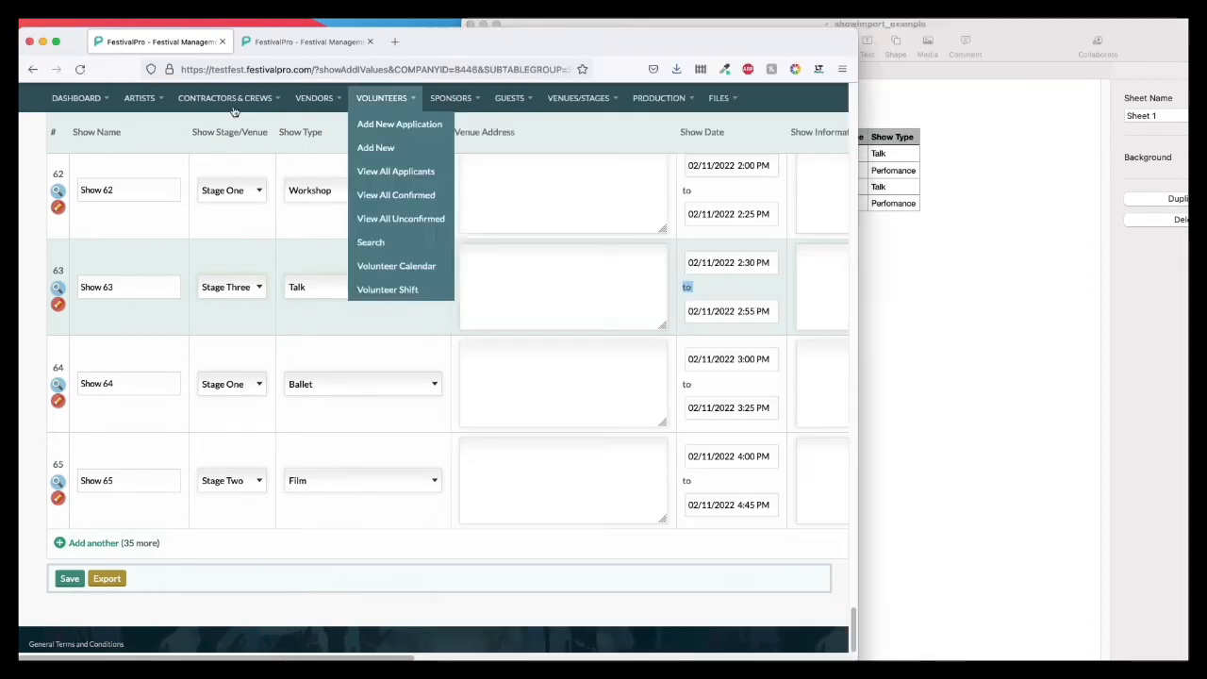
Step: Log out of the current account and log back in as the config (Config) user with the account password
mouse_move(82, 100)
click(66, 291)
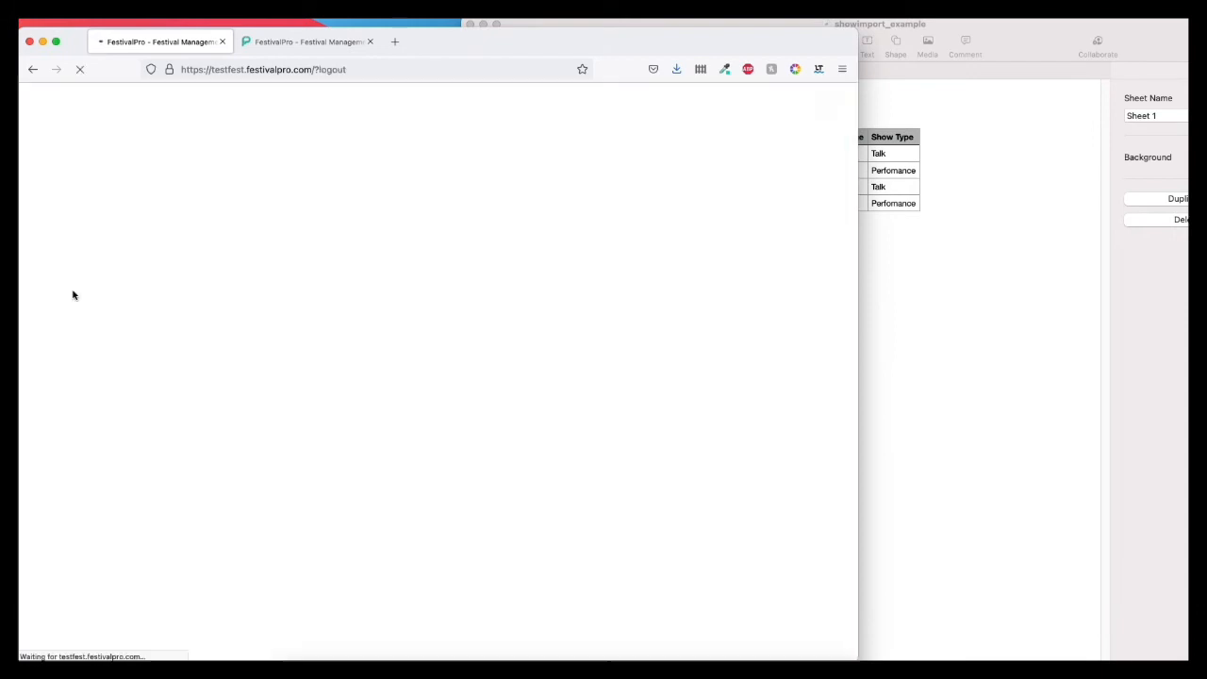
click(398, 320)
text(••••)
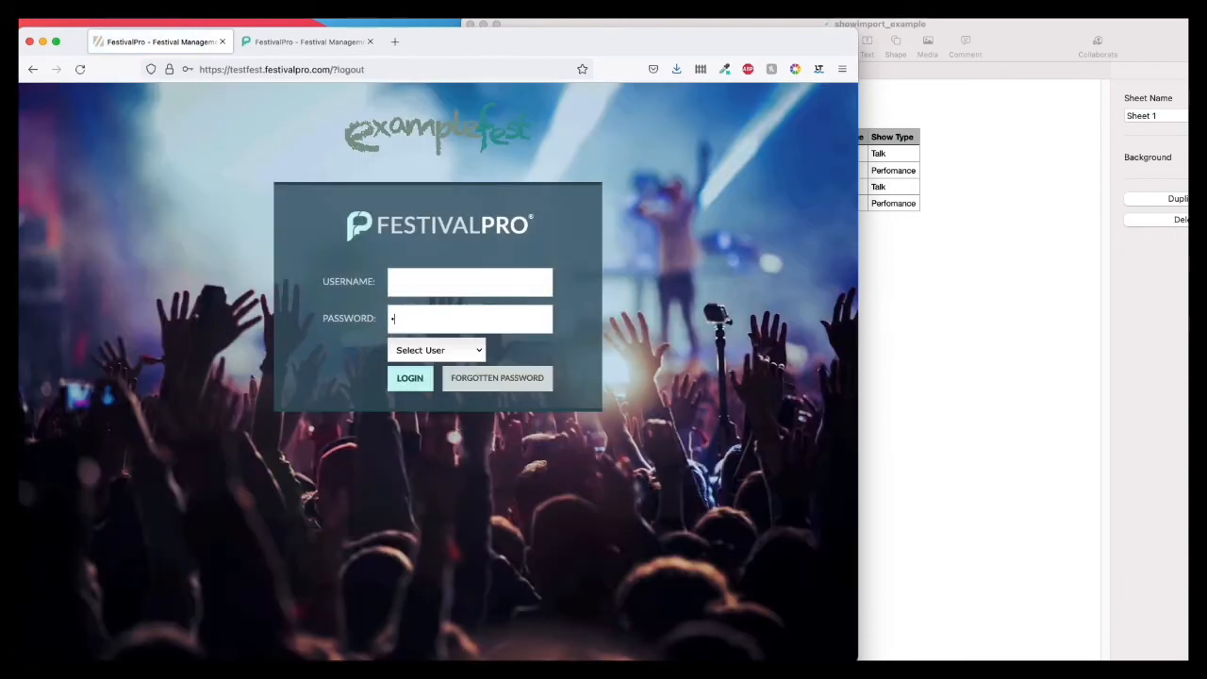
click(436, 350)
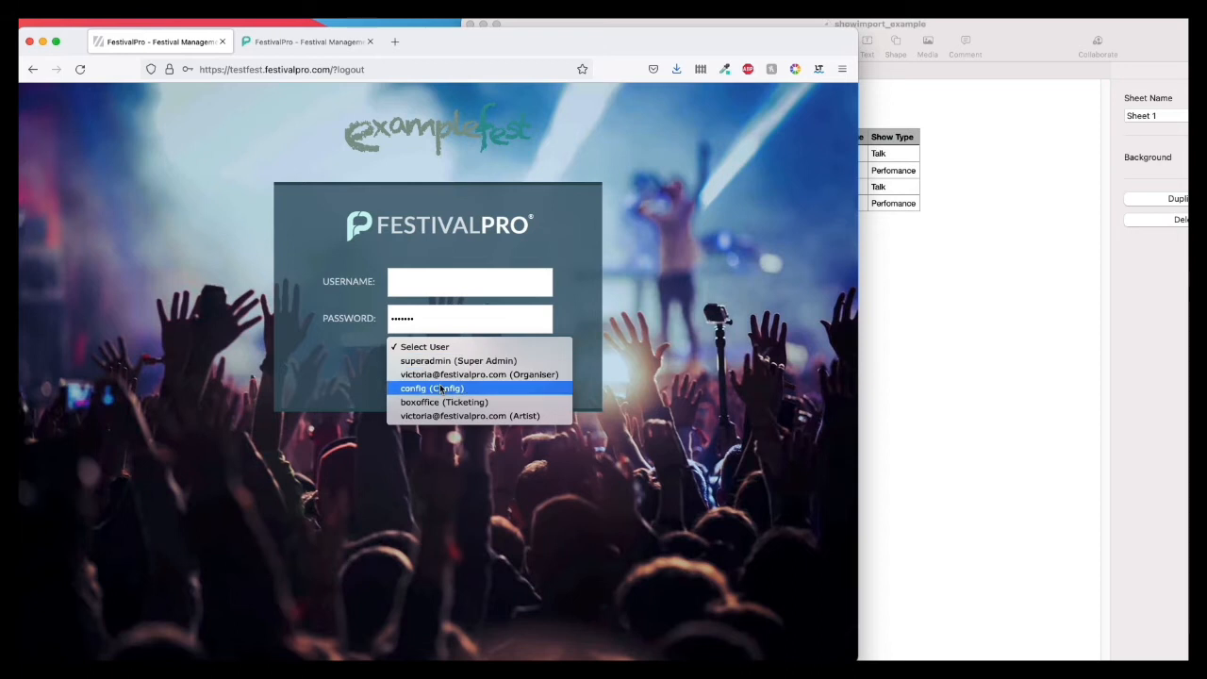
click(434, 386)
click(655, 142)
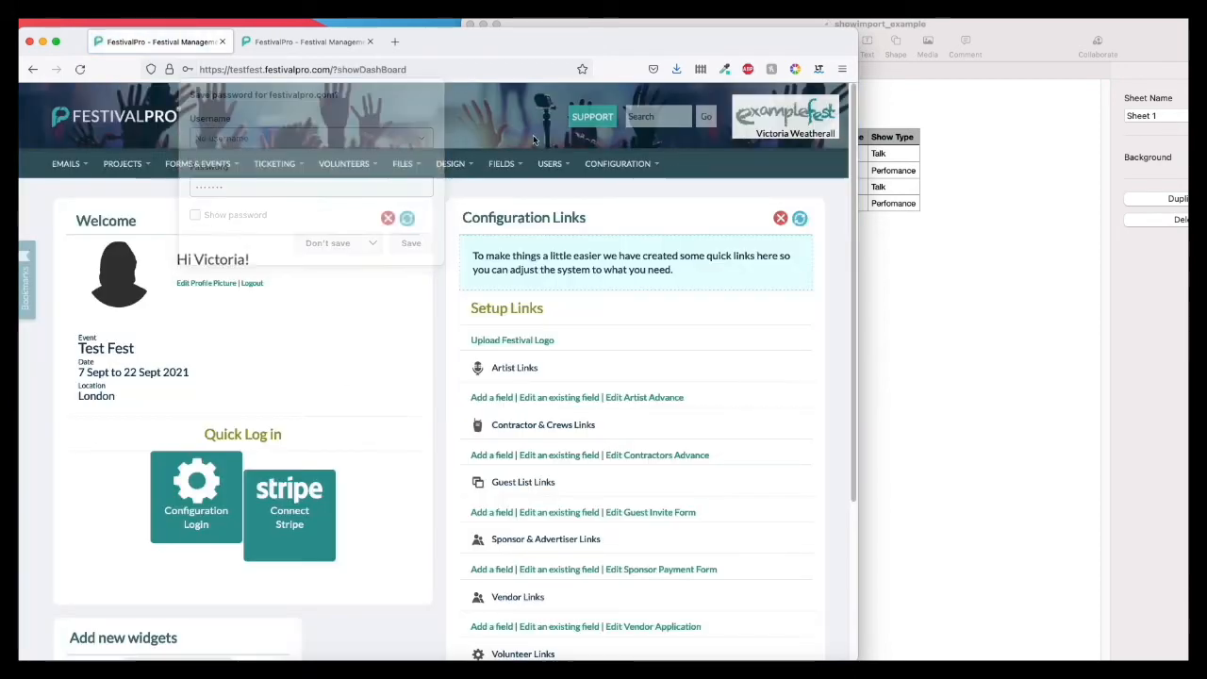
Step: Open the CSV import page from the configuration options
mouse_move(603, 166)
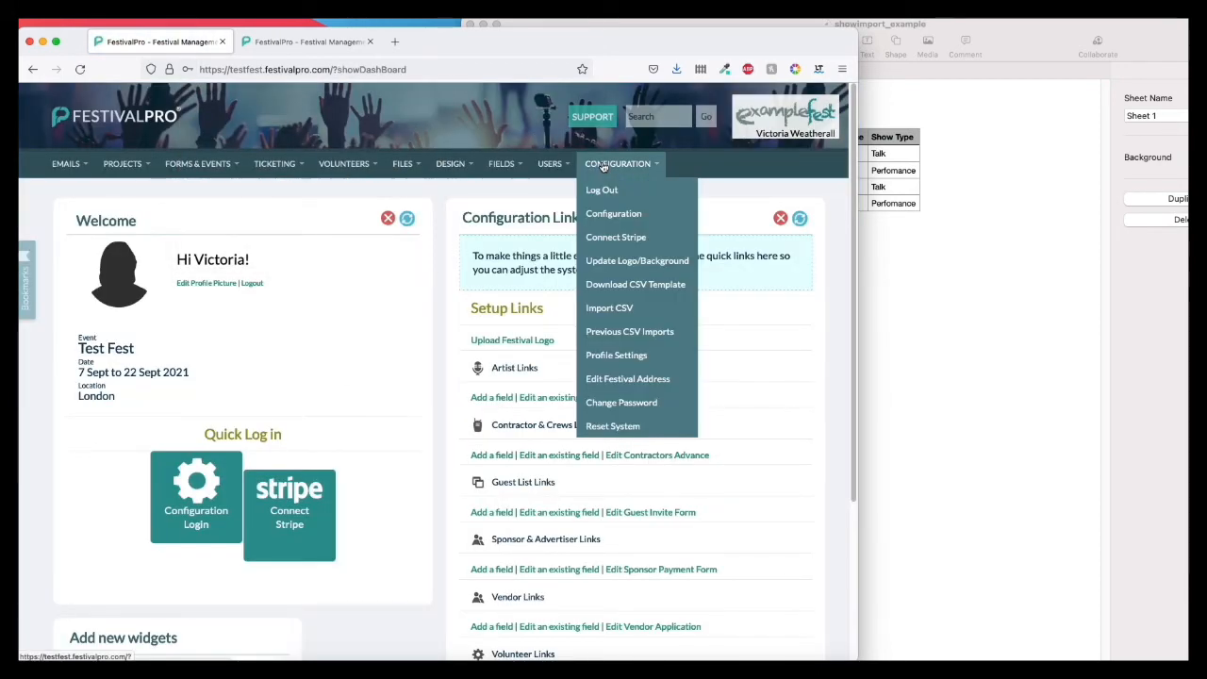
click(610, 309)
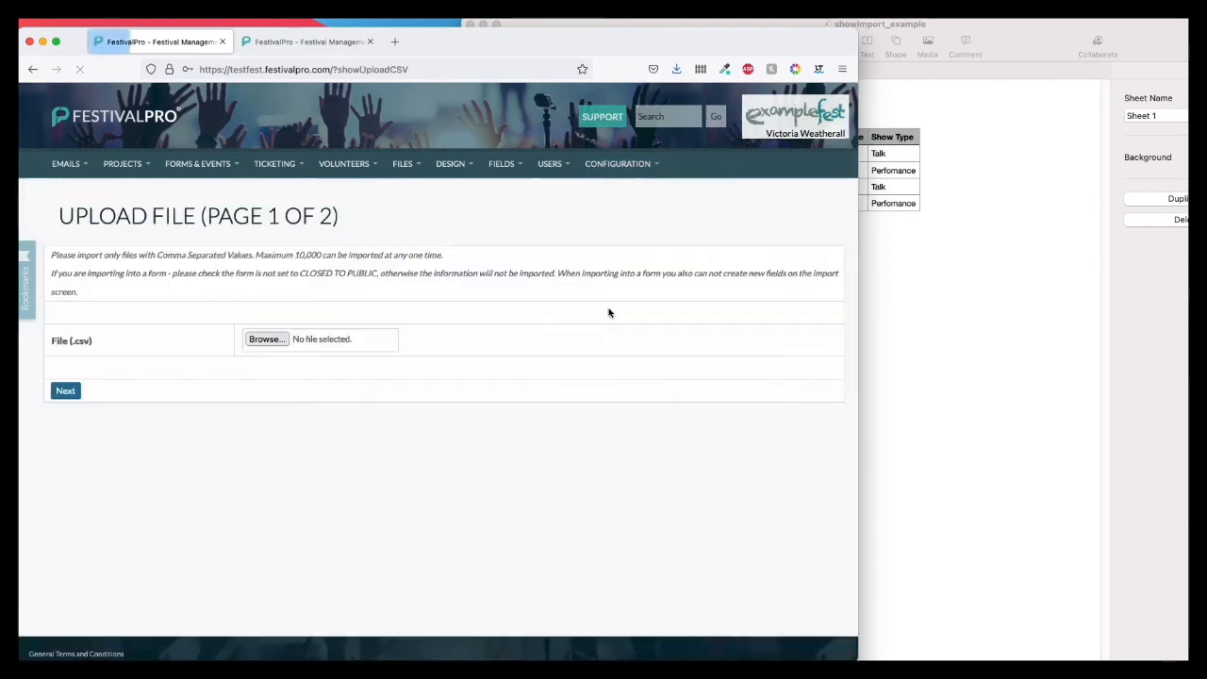
mouse_move(618, 165)
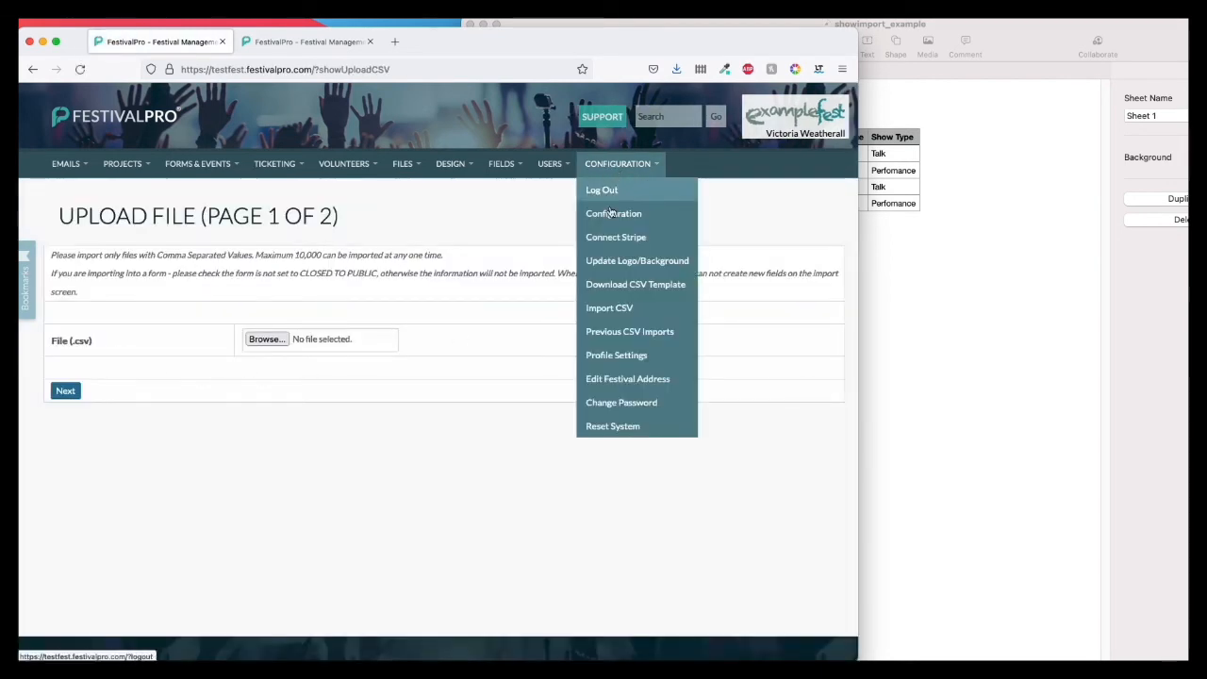
click(612, 309)
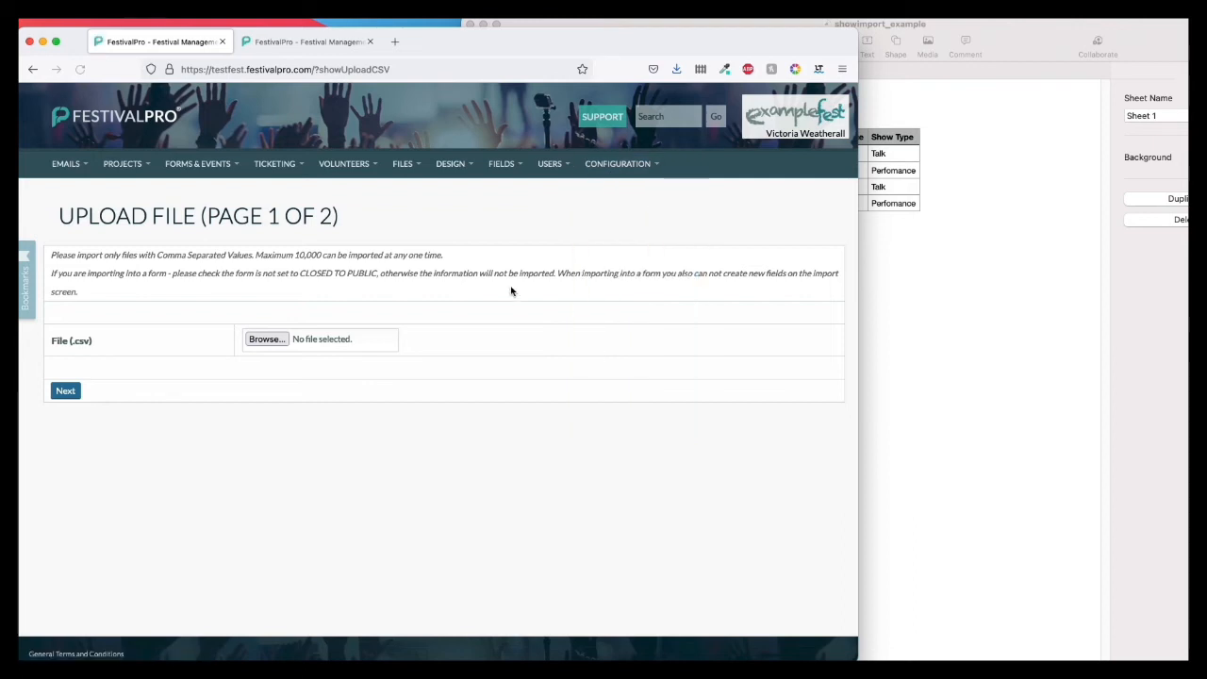
Step: Choose showimport_example.csv as the file to upload and continue to the field assignment page
click(266, 339)
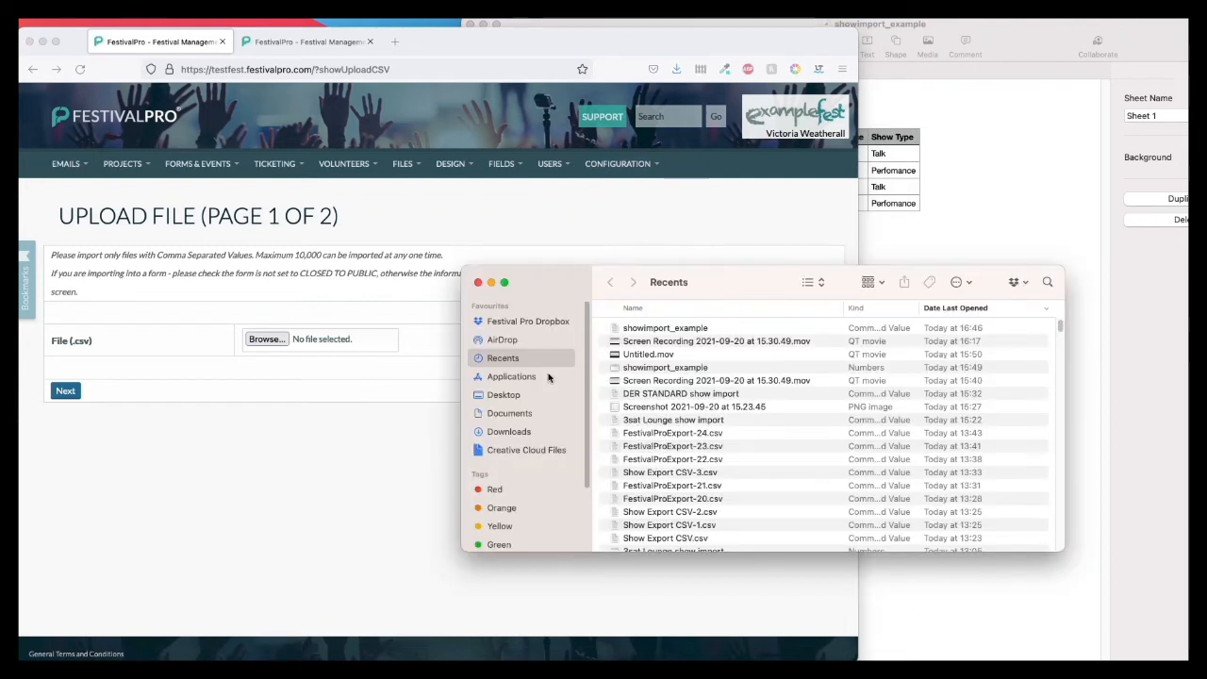
click(670, 329)
drag(673, 342, 283, 344)
click(263, 390)
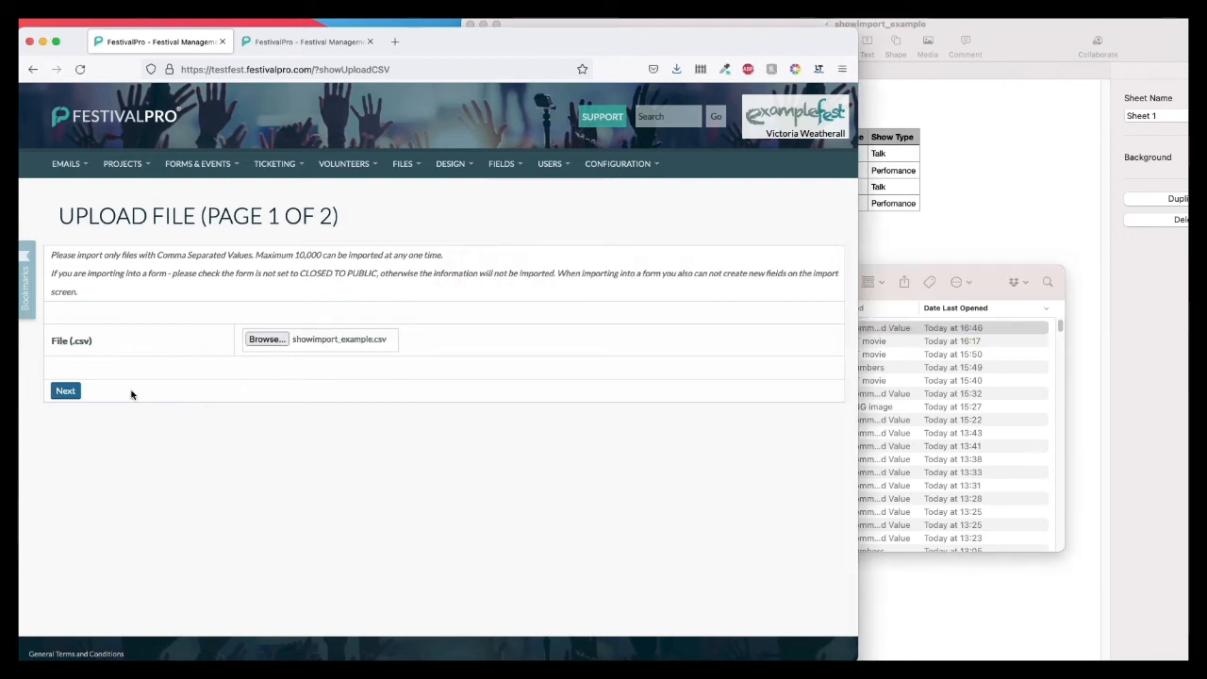
click(65, 391)
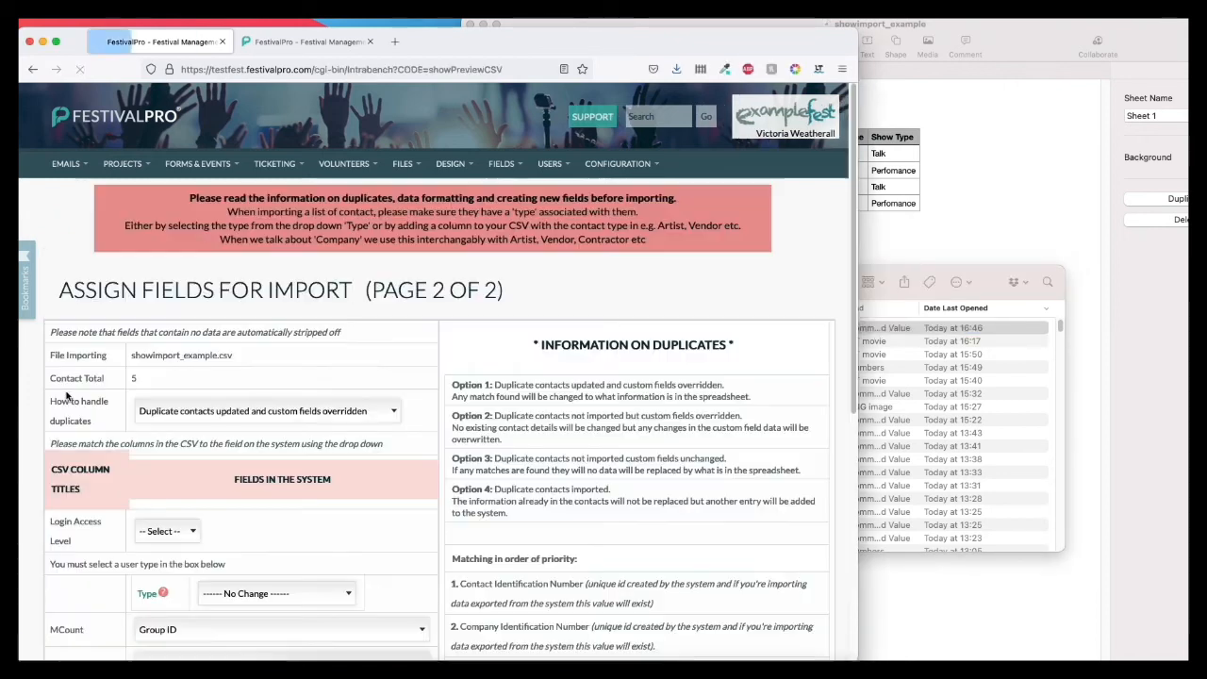
Step: Read the import notice and the information on duplicates, matching order and import formats on the field assignment page
scroll(442, 431, down, 3)
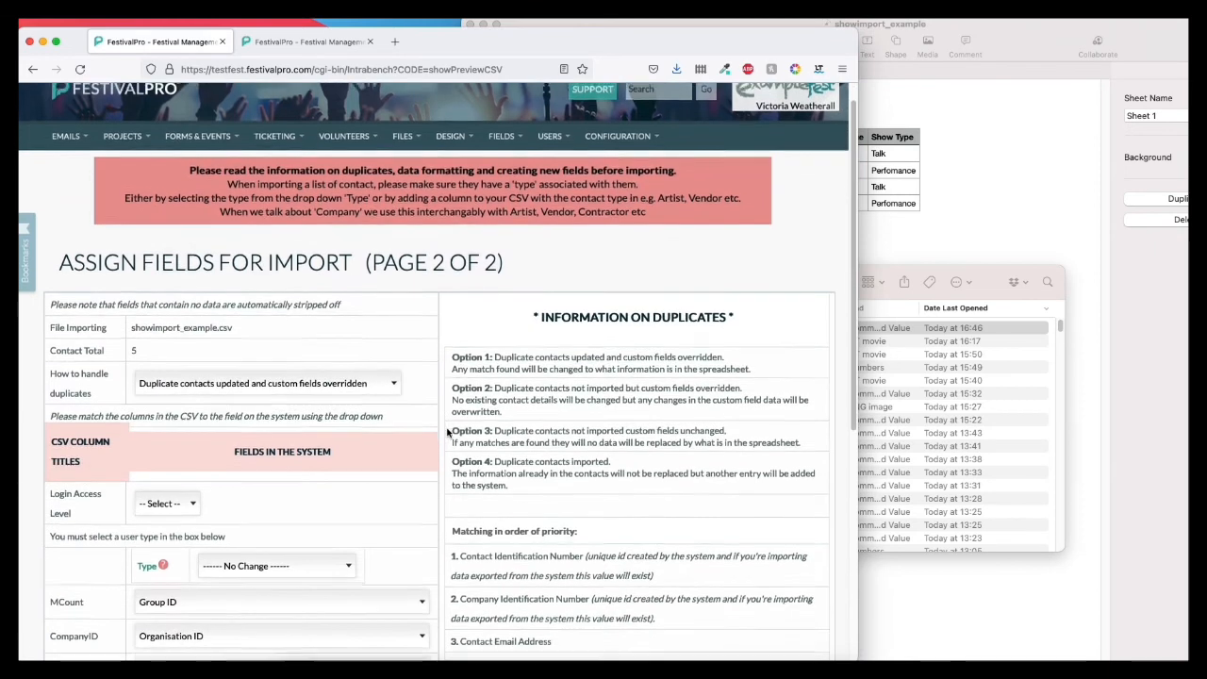
drag(62, 169, 490, 162)
triple_click(477, 163)
drag(506, 309, 495, 314)
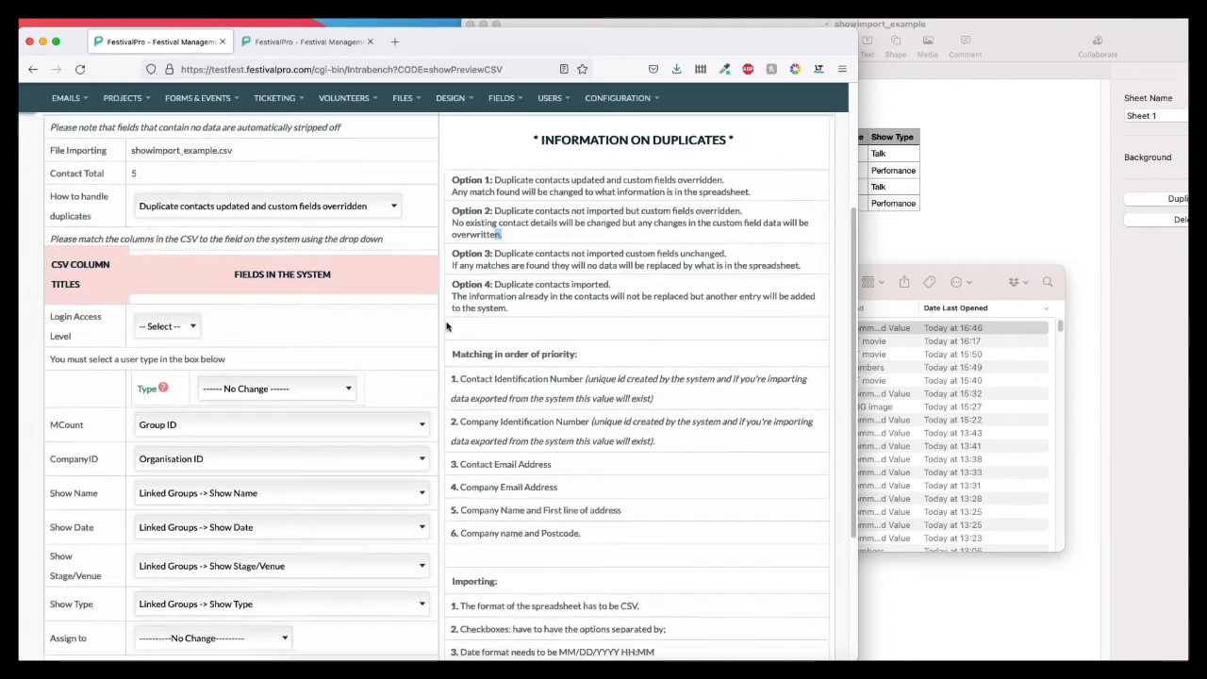
scroll(448, 326, down, 4)
scroll(448, 325, down, 2)
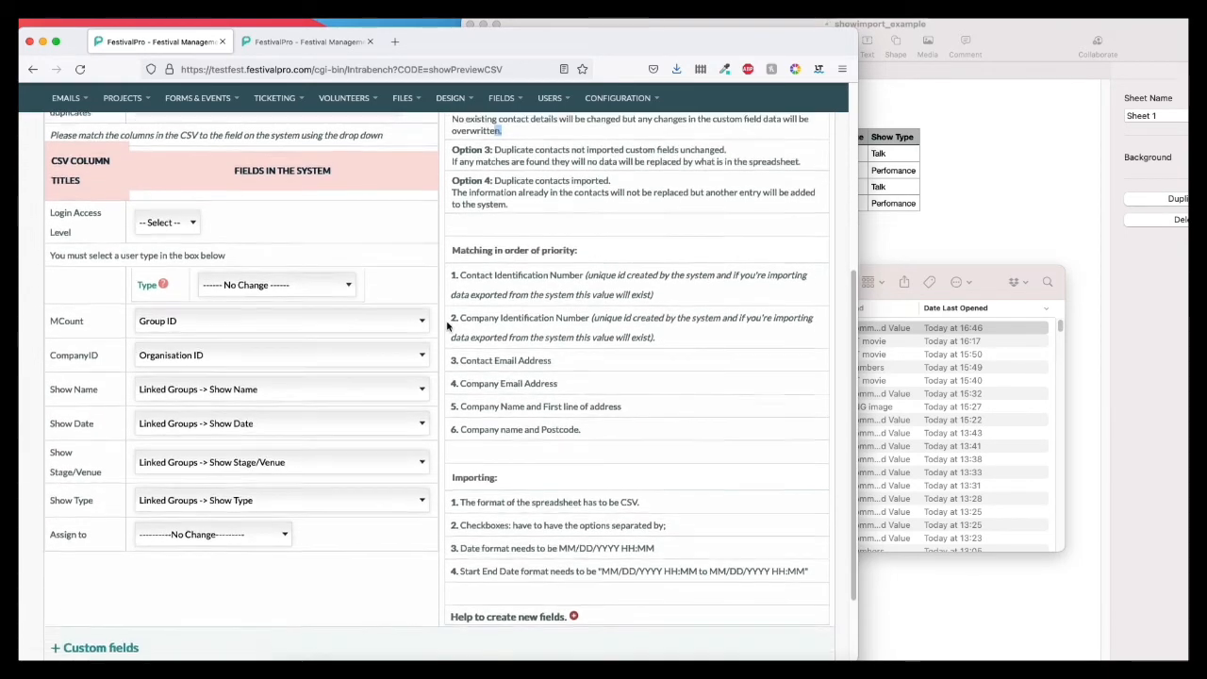
scroll(448, 325, up, 5)
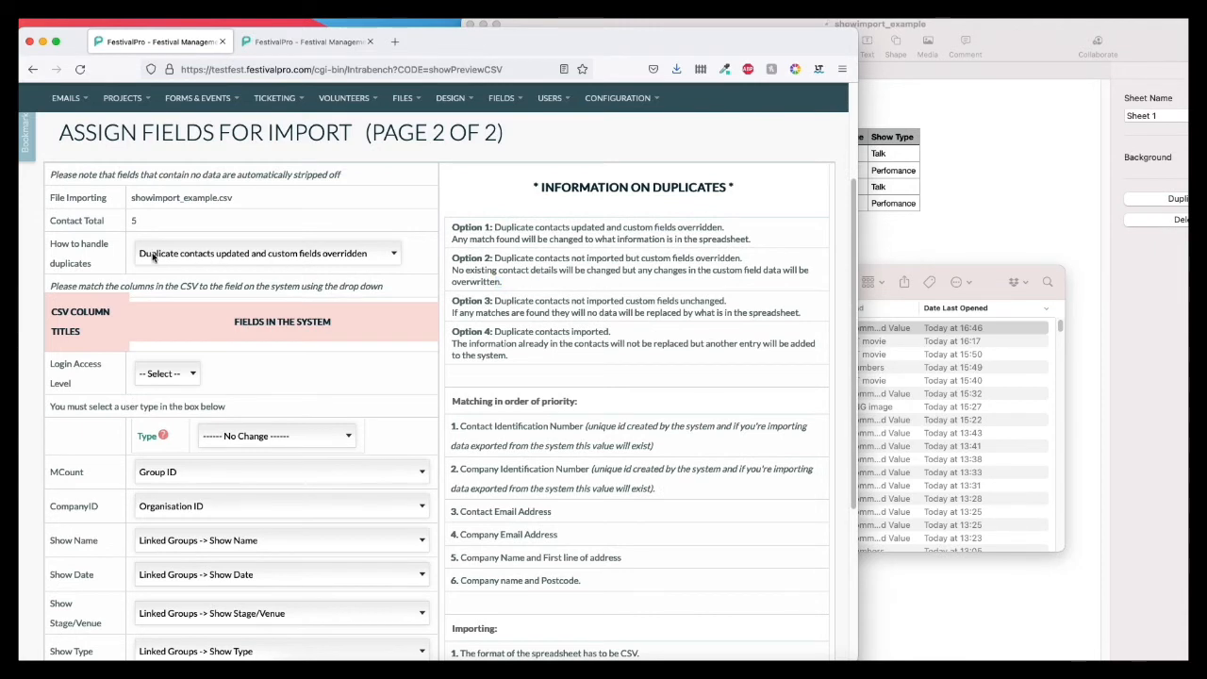
Step: Examine the duplicate handling setting, login access level, type and column assignments down to the end of the import form
drag(55, 247, 120, 519)
scroll(94, 457, down, 1)
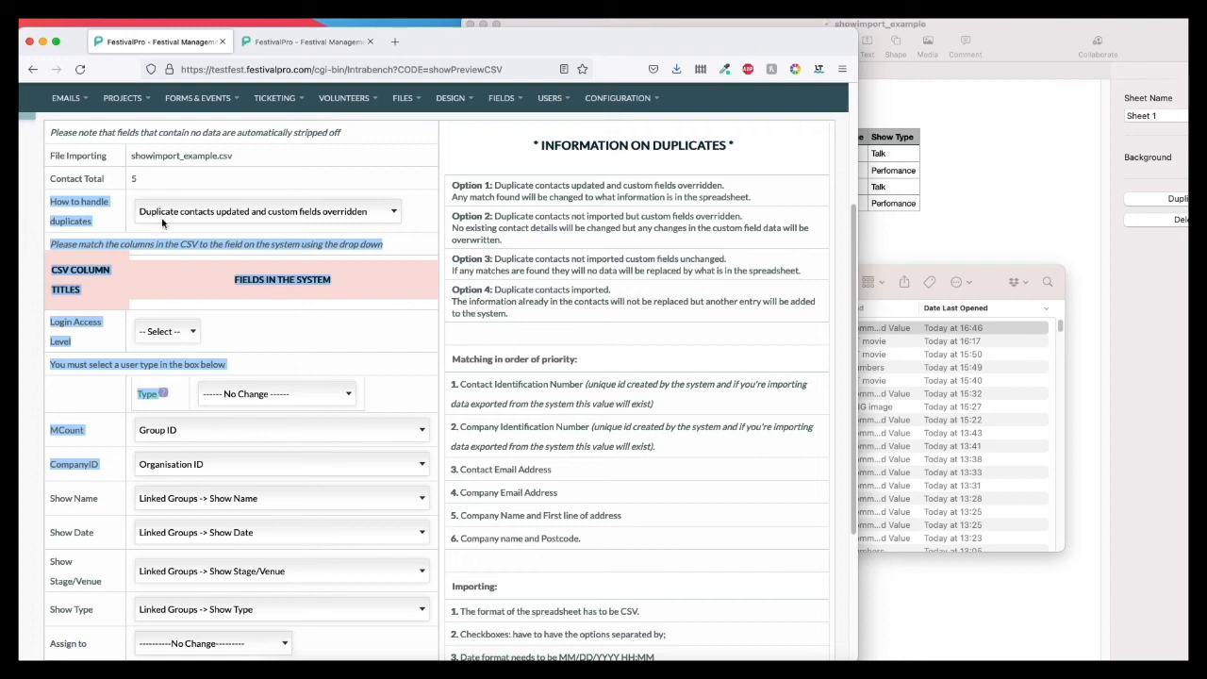
scroll(443, 358, down, 2)
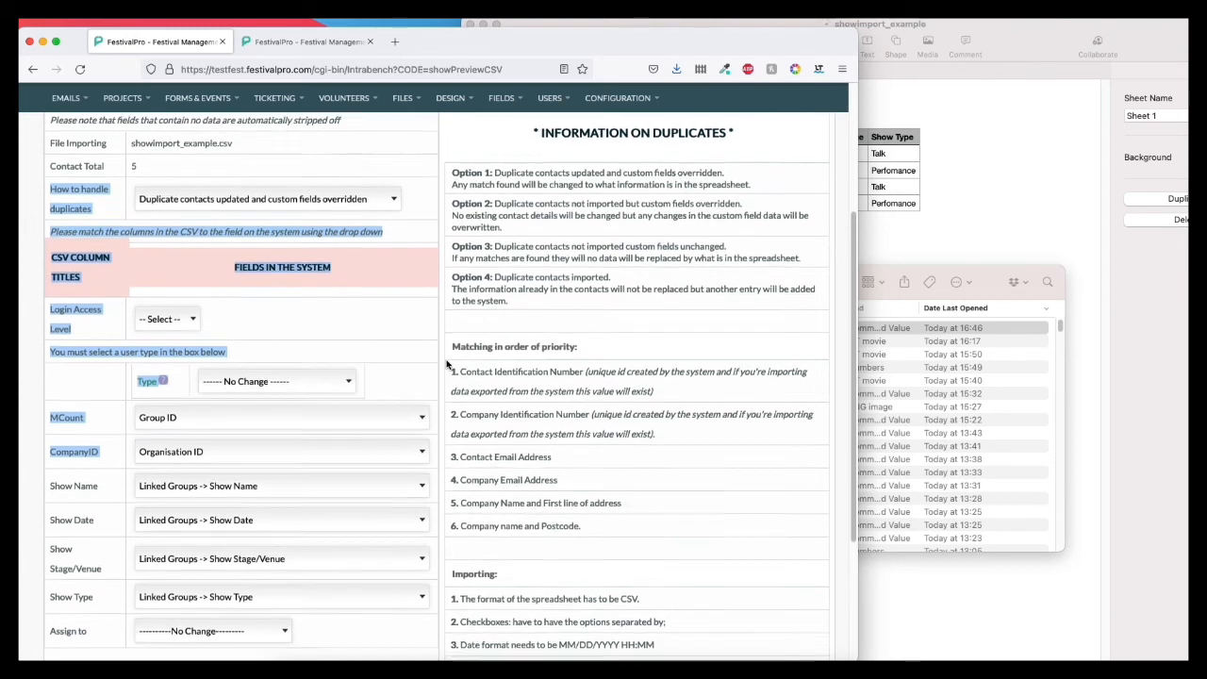
click(442, 357)
scroll(445, 358, down, 1)
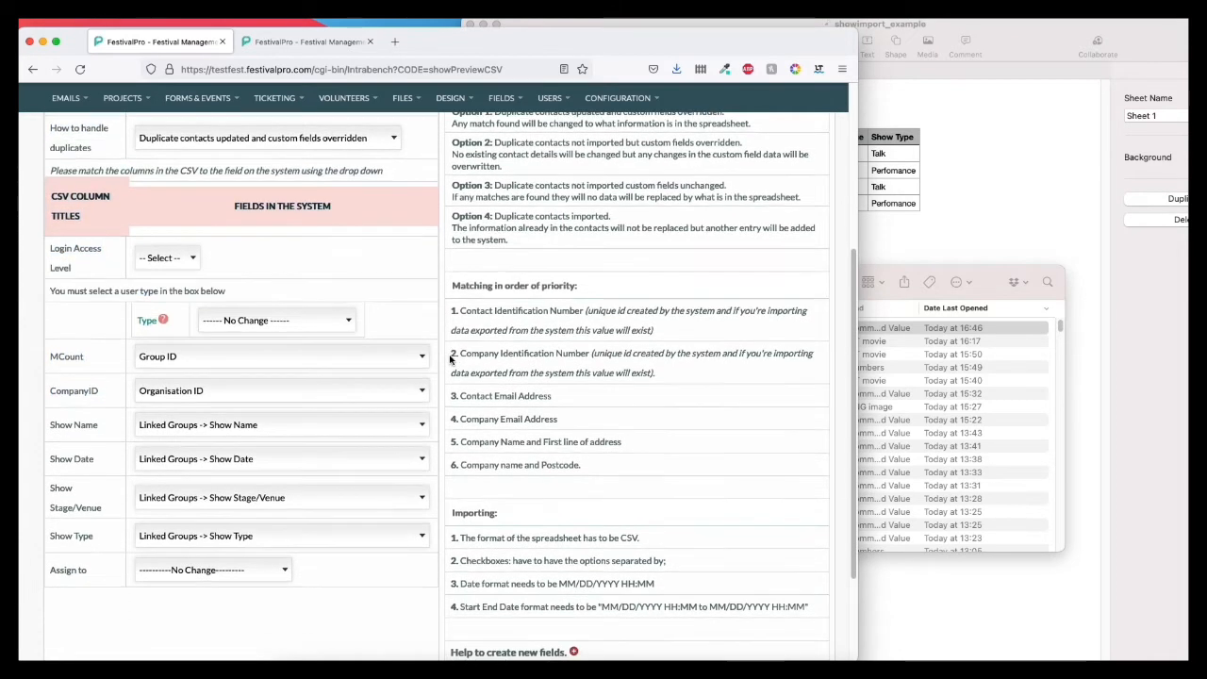
scroll(450, 359, up, 3)
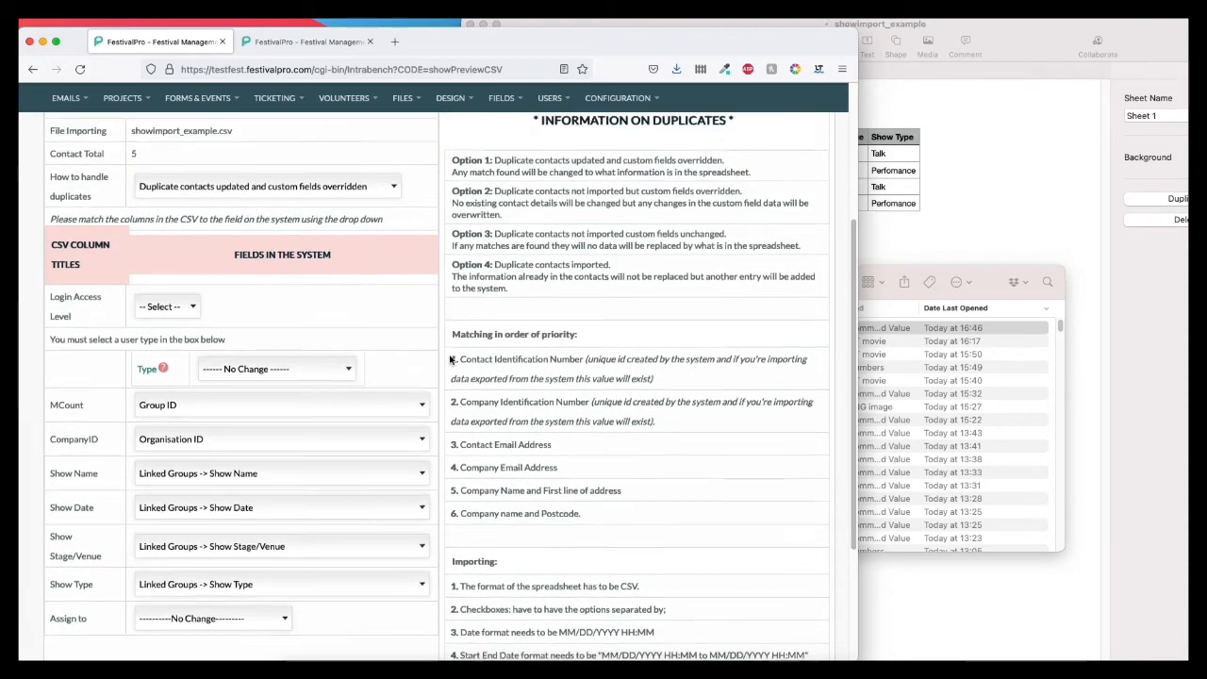
scroll(436, 382, down, 3)
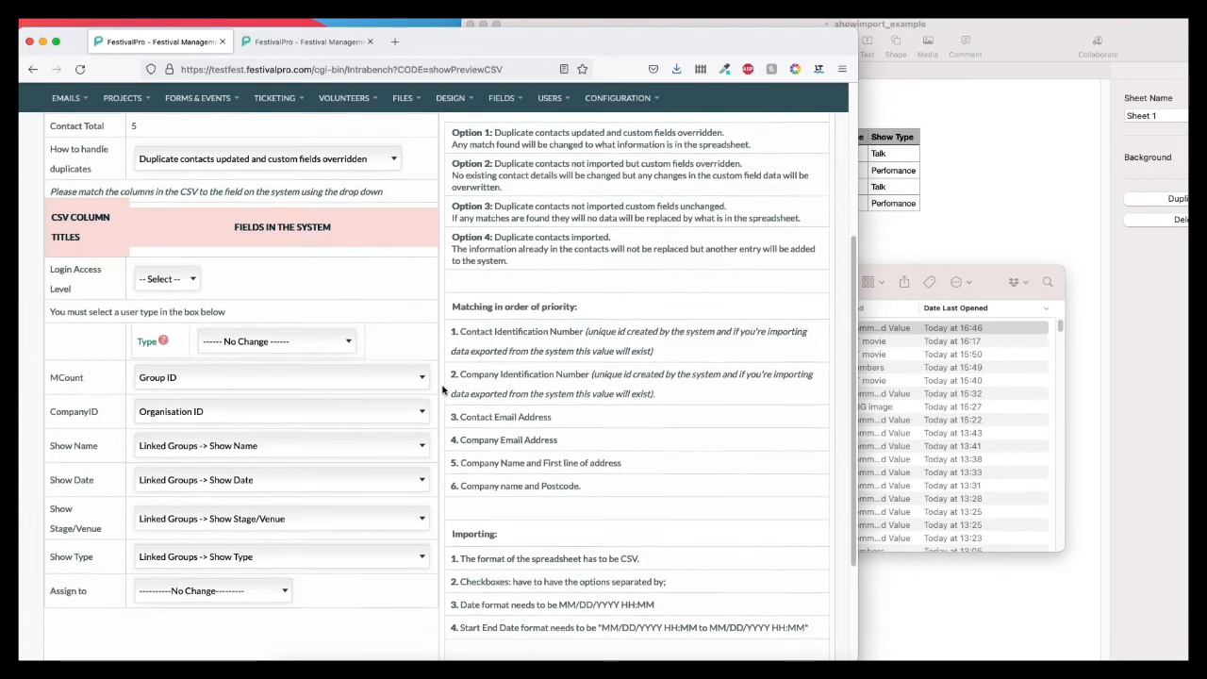
scroll(442, 390, down, 1)
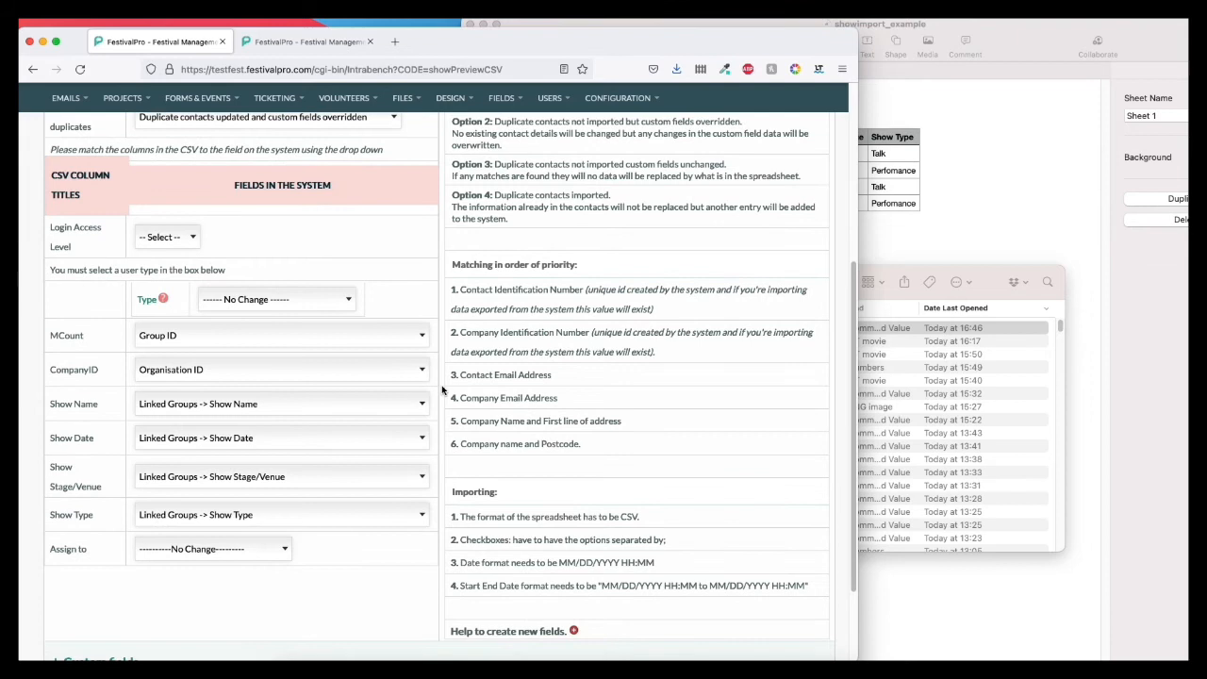
scroll(442, 392, down, 2)
scroll(110, 270, down, 2)
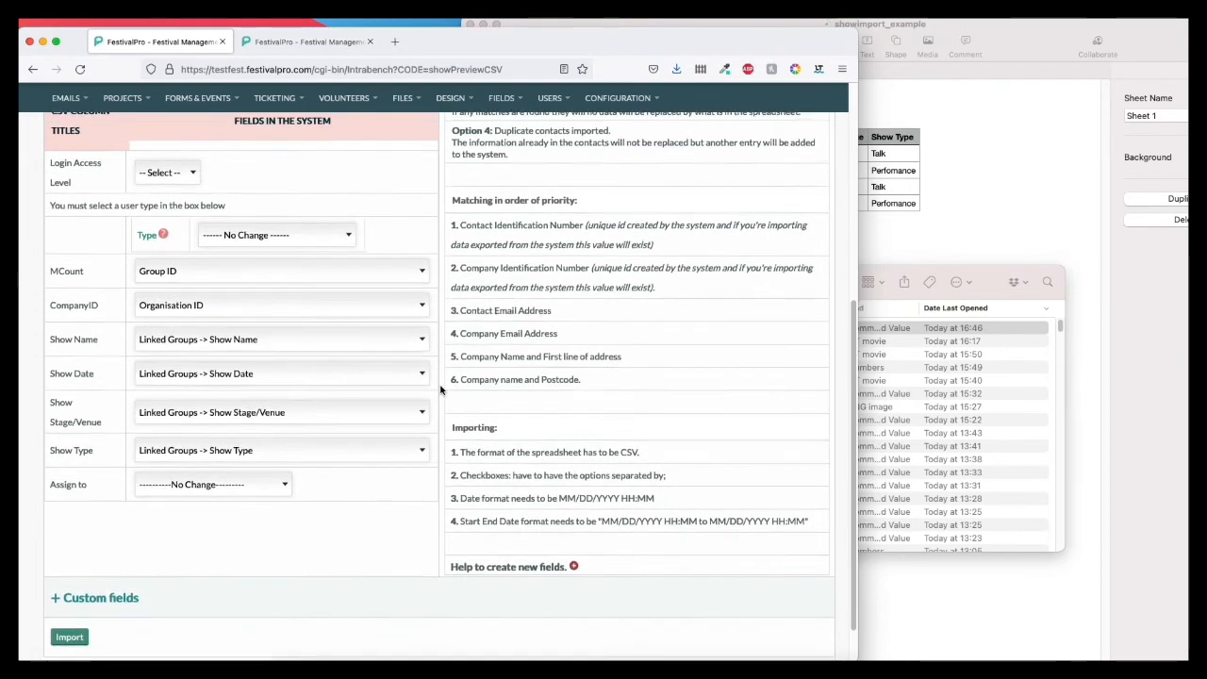
Step: Compare the CSV column titles from MCount to Show Type with the column headers in the spreadsheet
drag(82, 290, 95, 445)
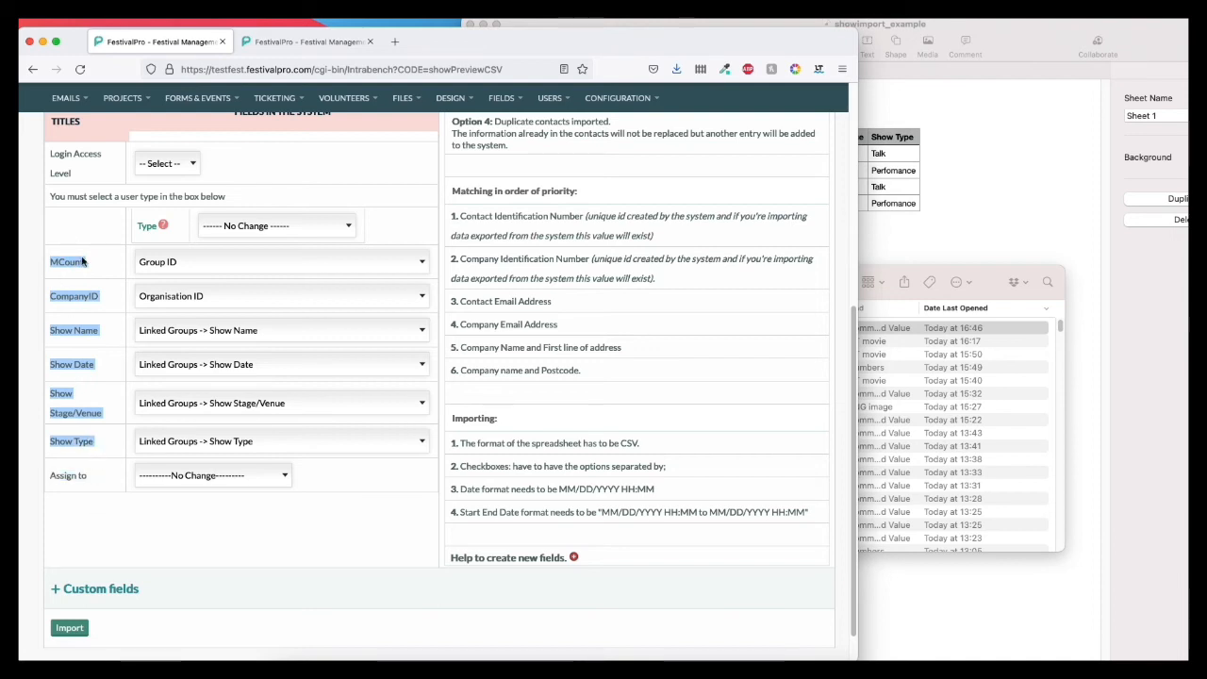
click(949, 232)
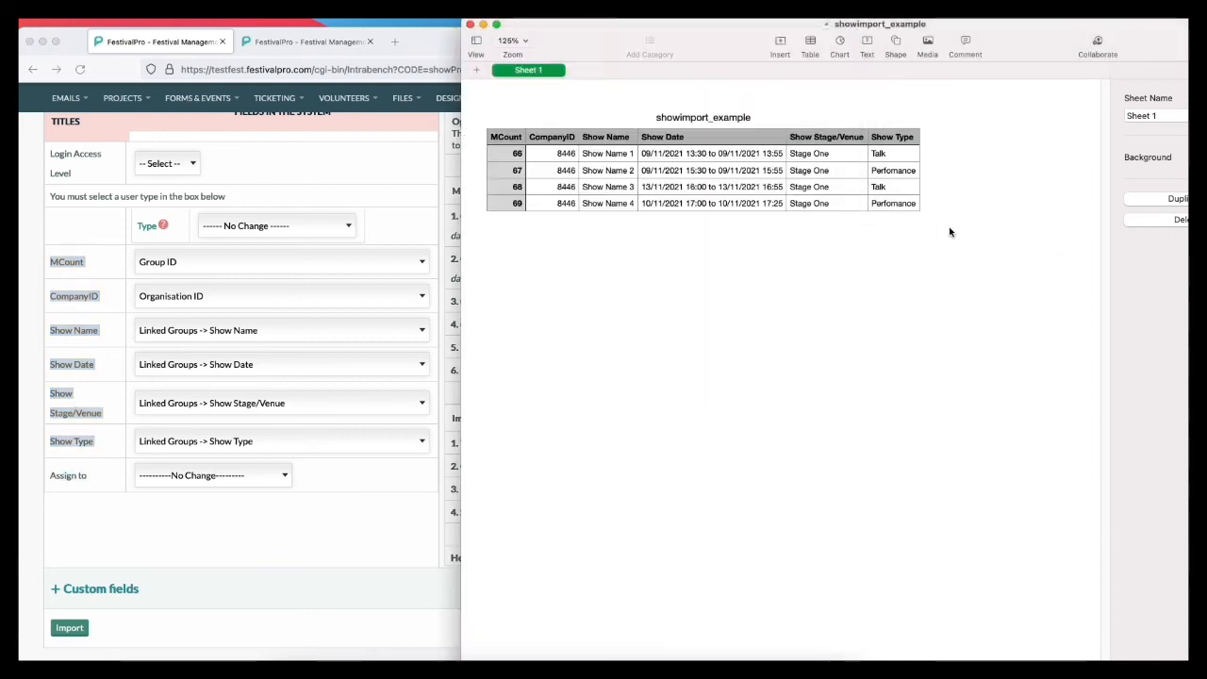
click(180, 521)
click(132, 265)
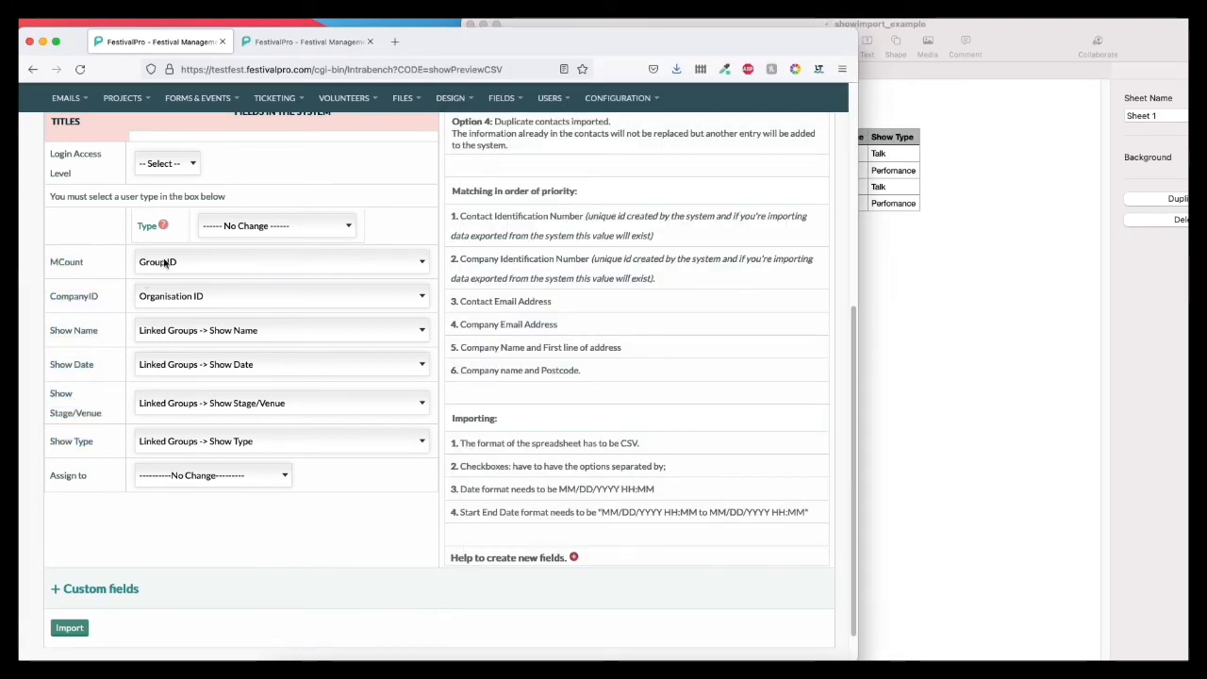
Step: Check the system field options for the MCount column against its Group ID assignment
click(186, 265)
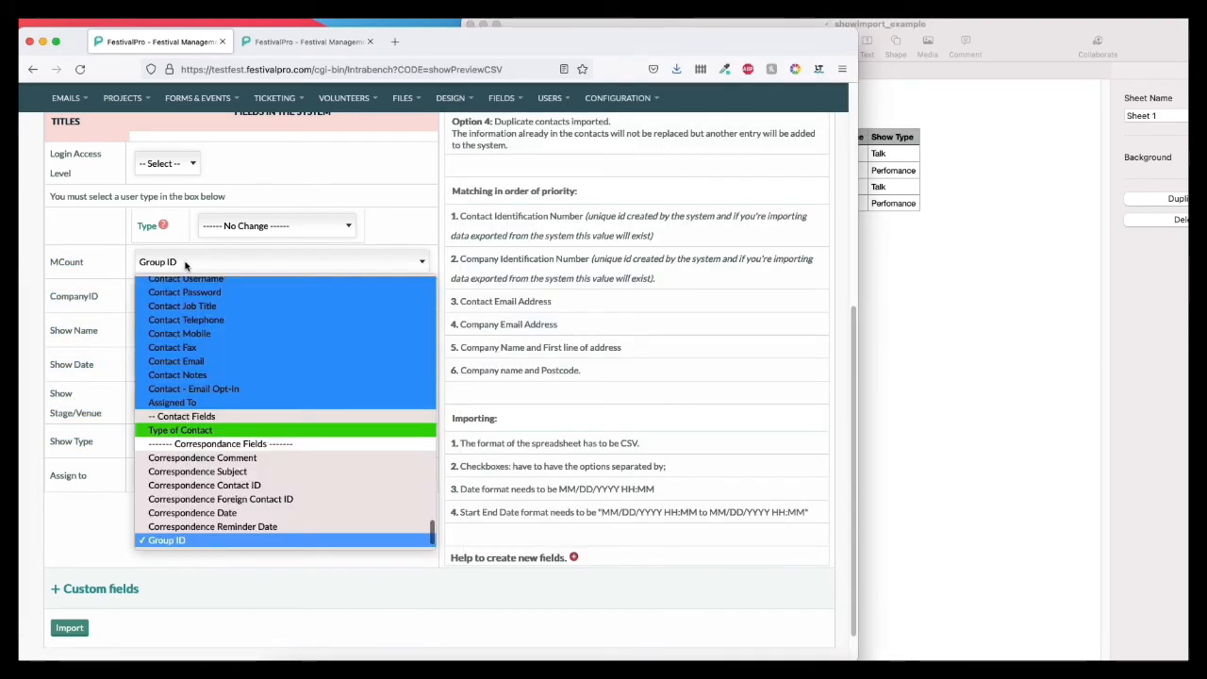
click(113, 264)
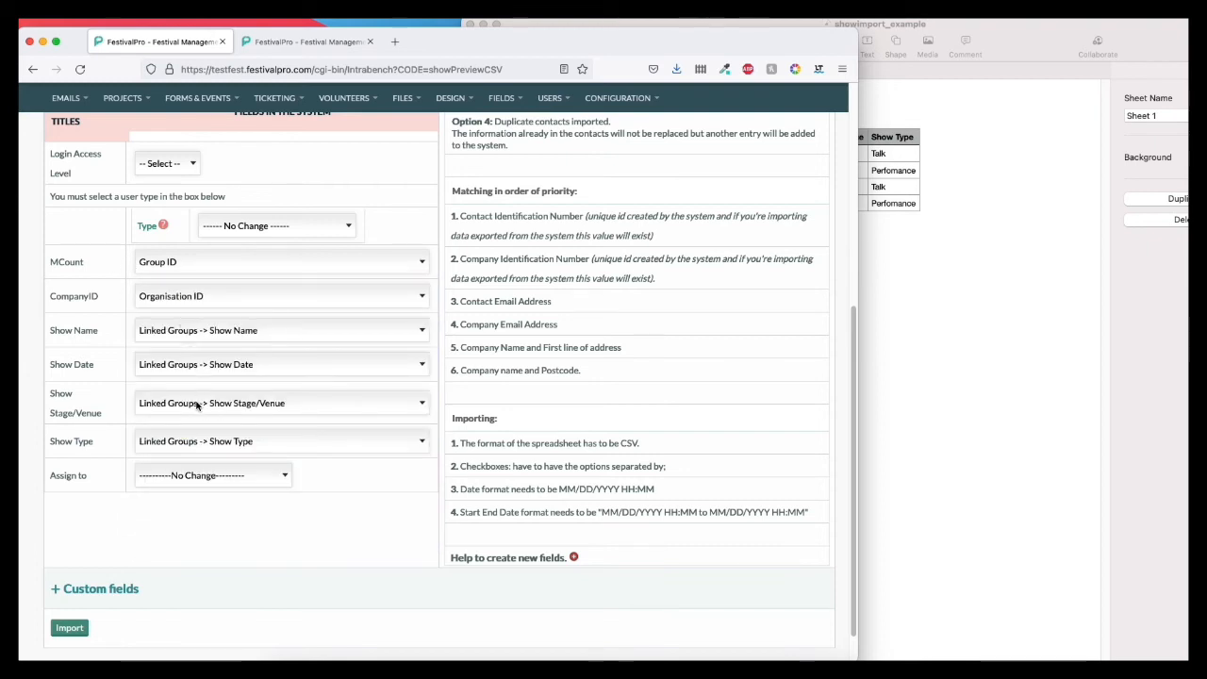
click(186, 263)
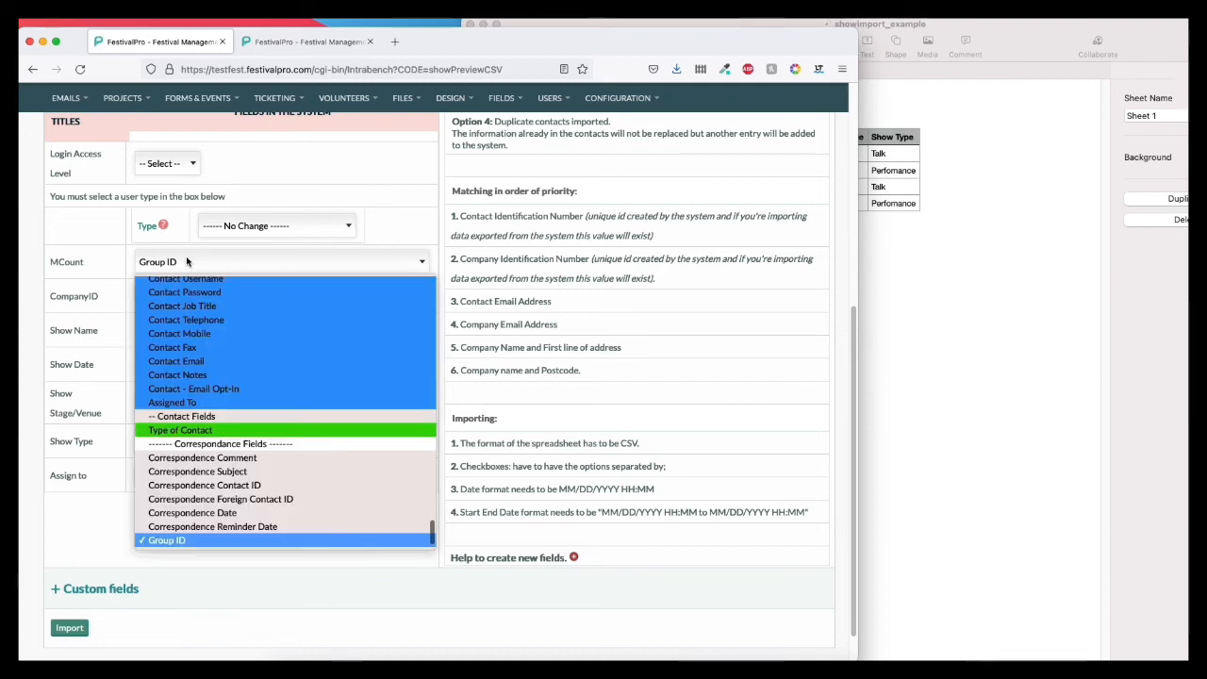
click(90, 408)
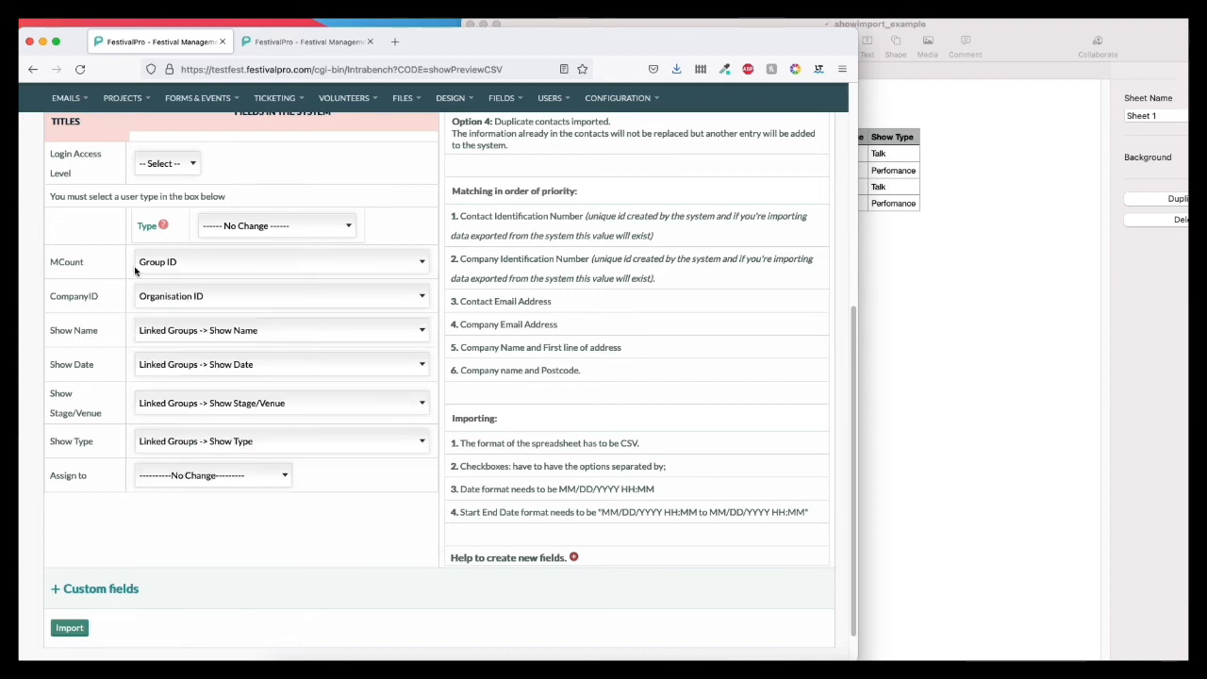
double_click(61, 264)
Step: Check the system field options for the CompanyID column and choose Organisation ID
click(81, 300)
double_click(53, 296)
click(192, 298)
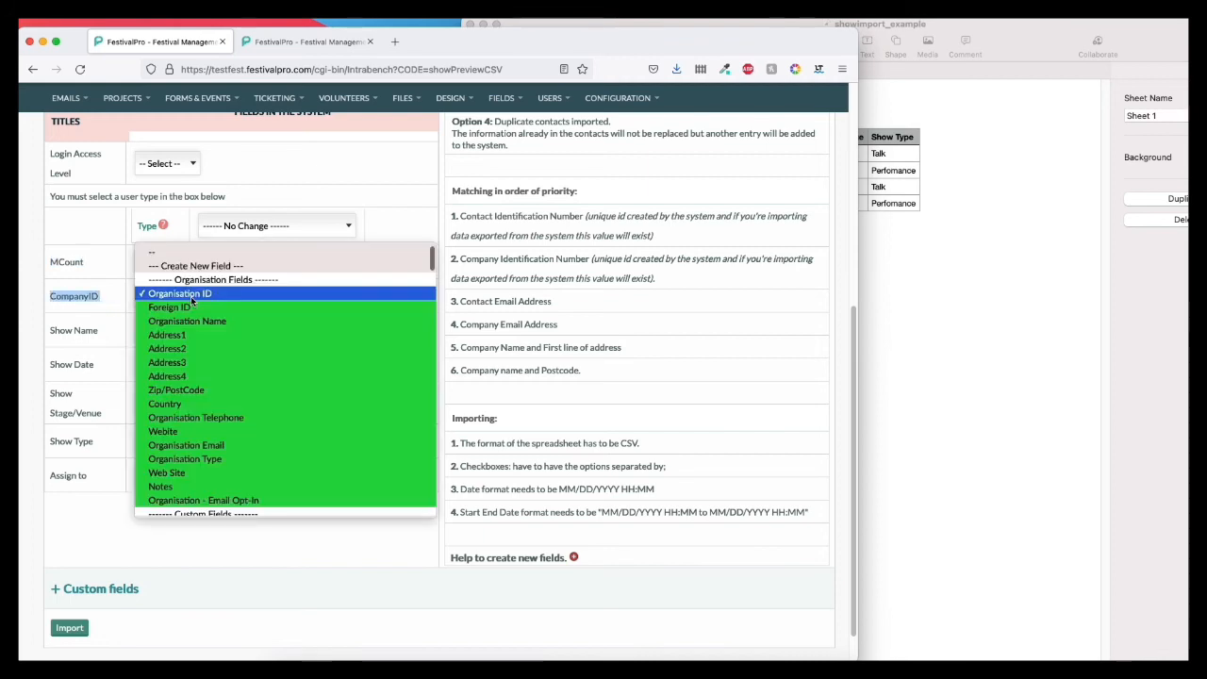
click(194, 295)
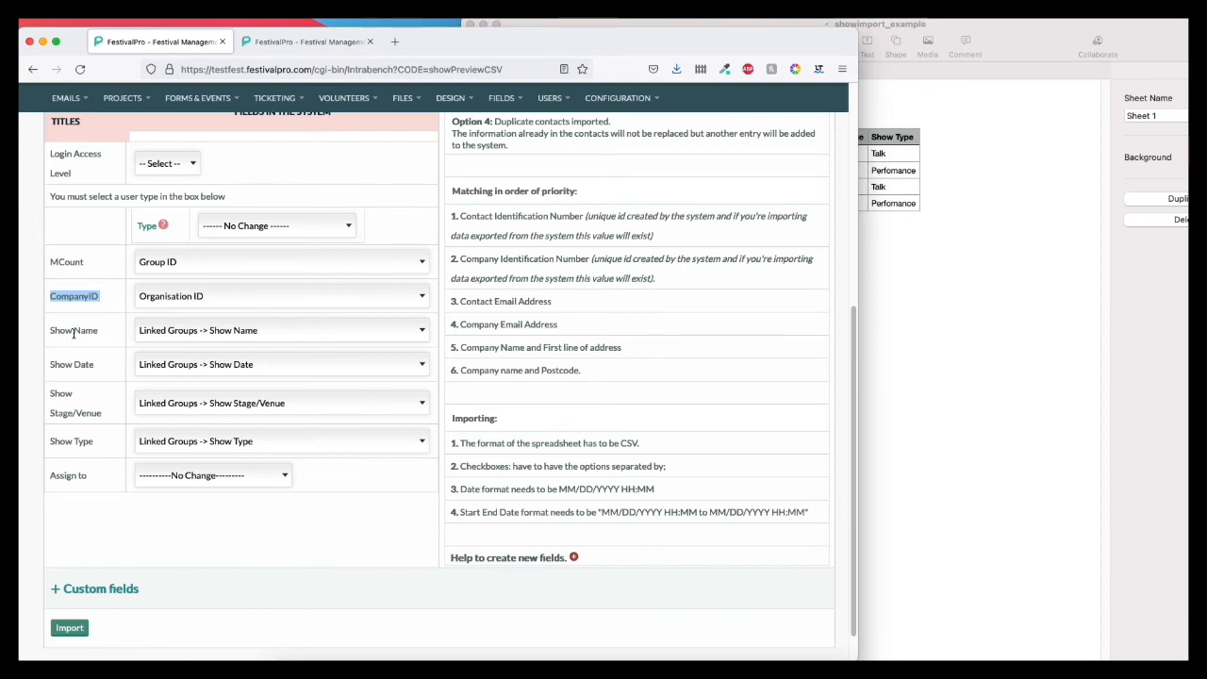
Step: Check the Linked Groups fields offered for the show columns and choose Linked Groups -> Show Name for Show Name
drag(49, 328, 95, 443)
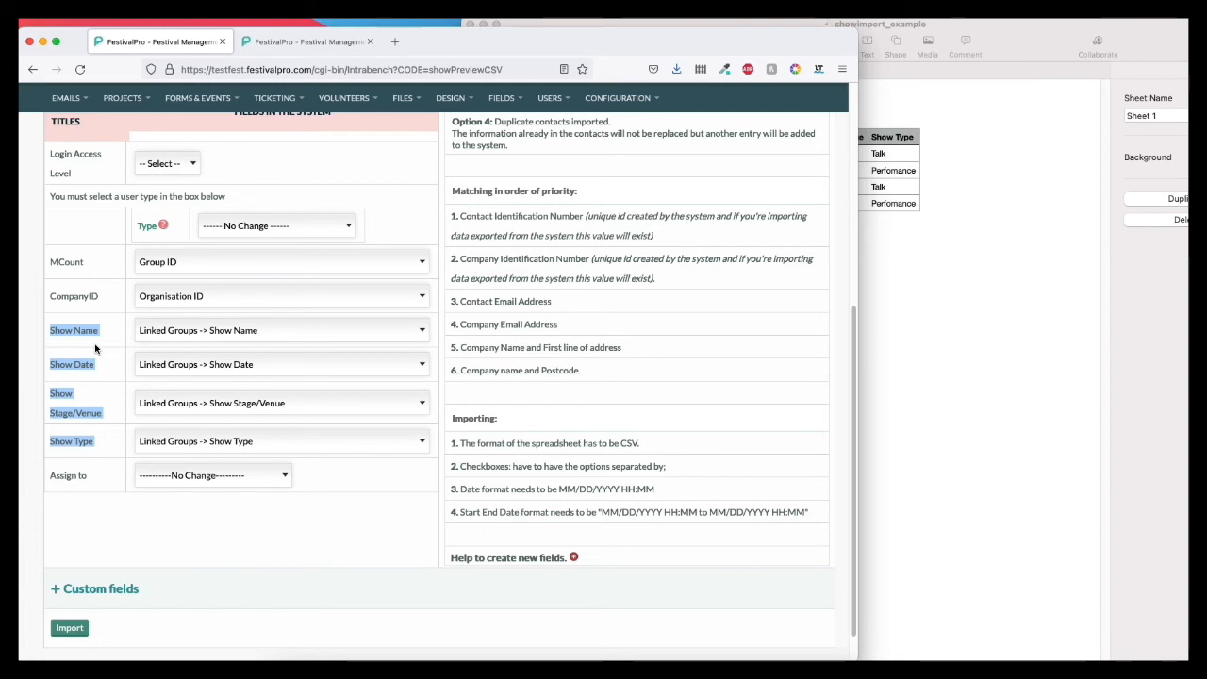
click(250, 329)
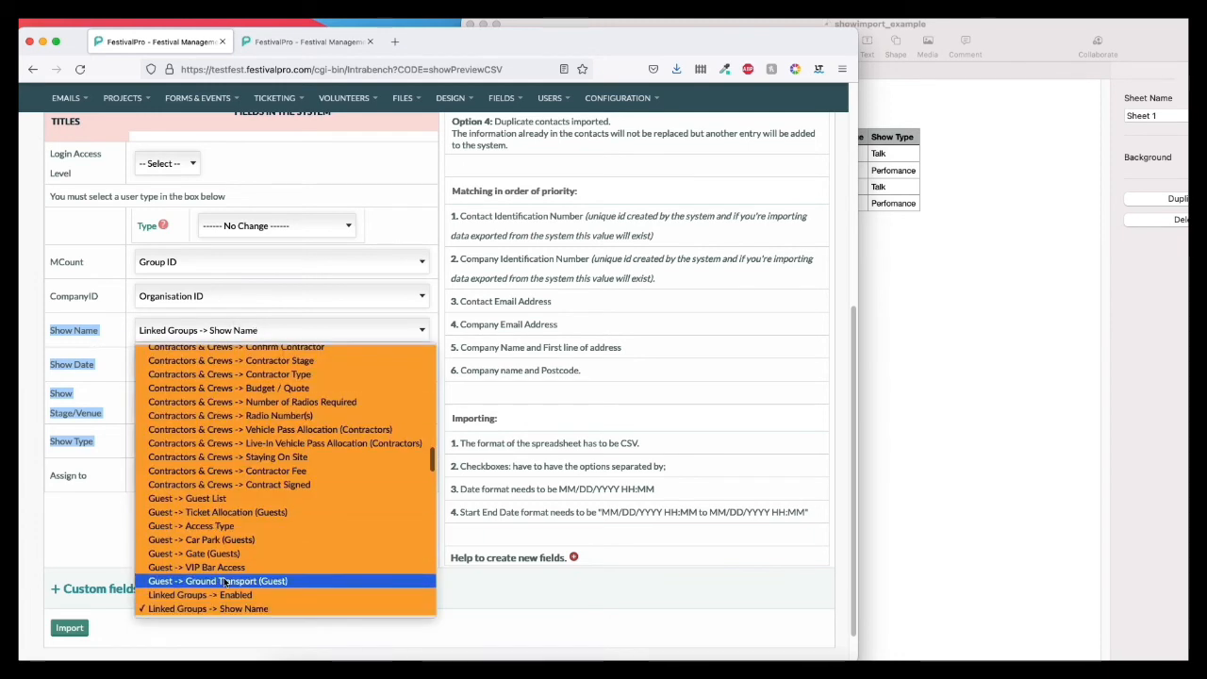
scroll(233, 611, down, 4)
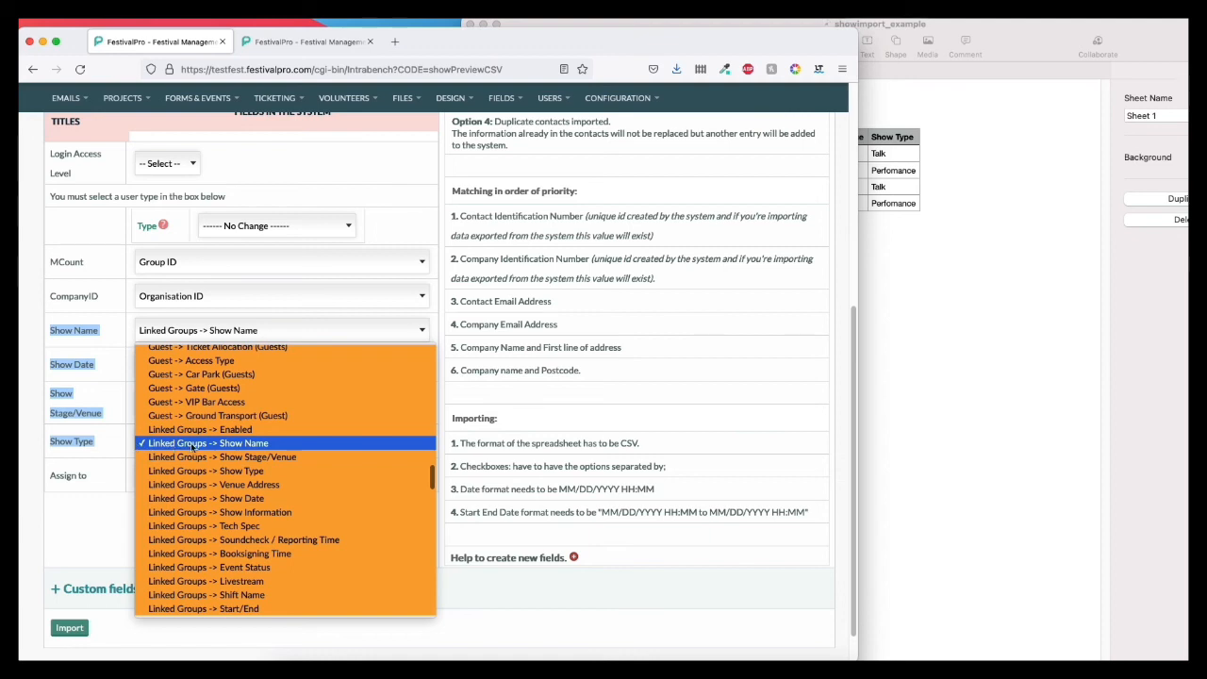
click(247, 444)
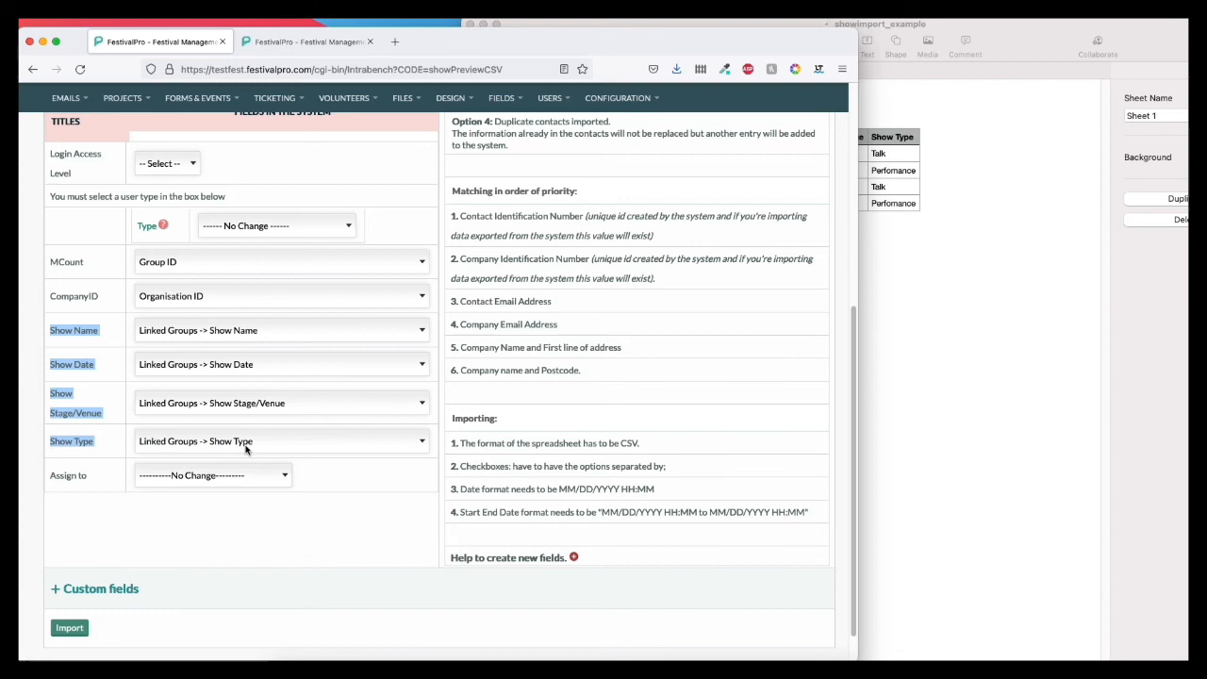
Step: Run the CSV import with the matched columns and review the dates in the records of previous imports
click(103, 401)
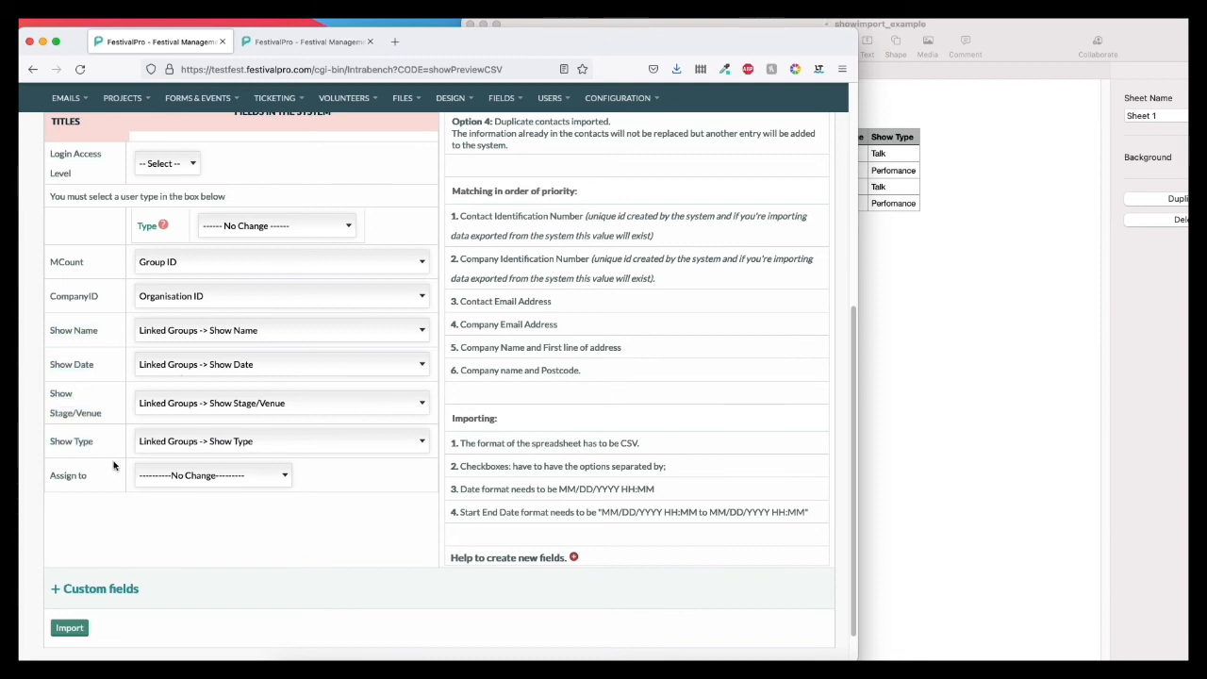
scroll(113, 466, up, 5)
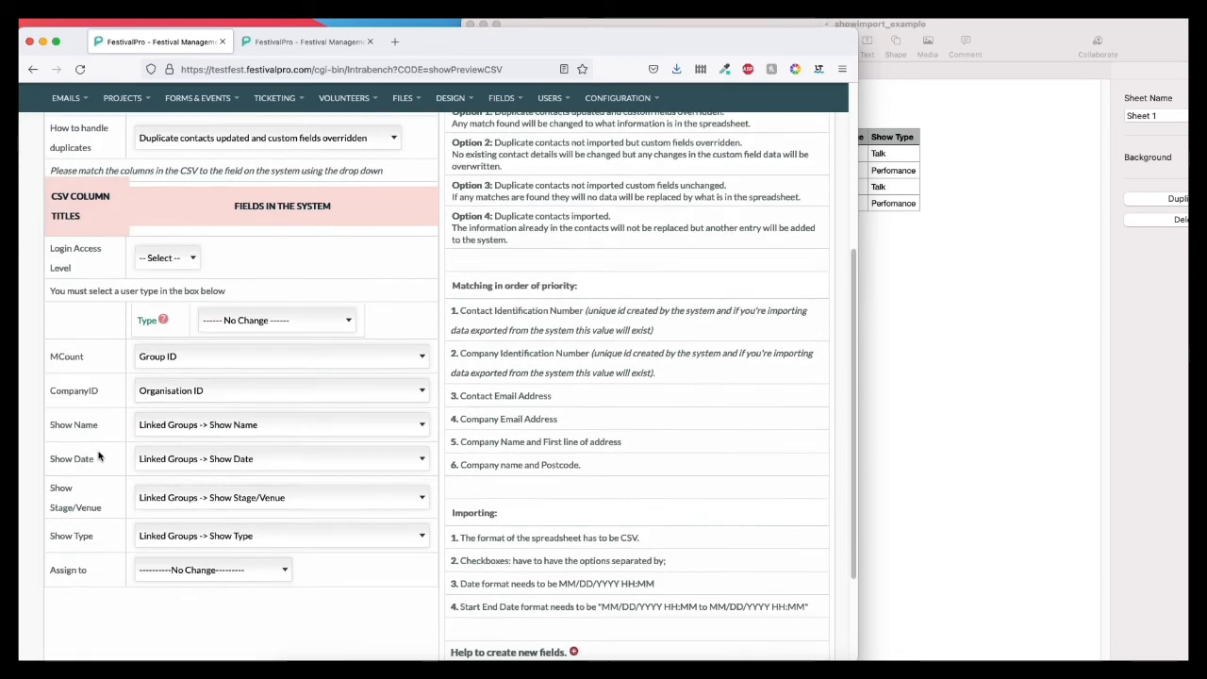
scroll(99, 457, down, 3)
click(69, 606)
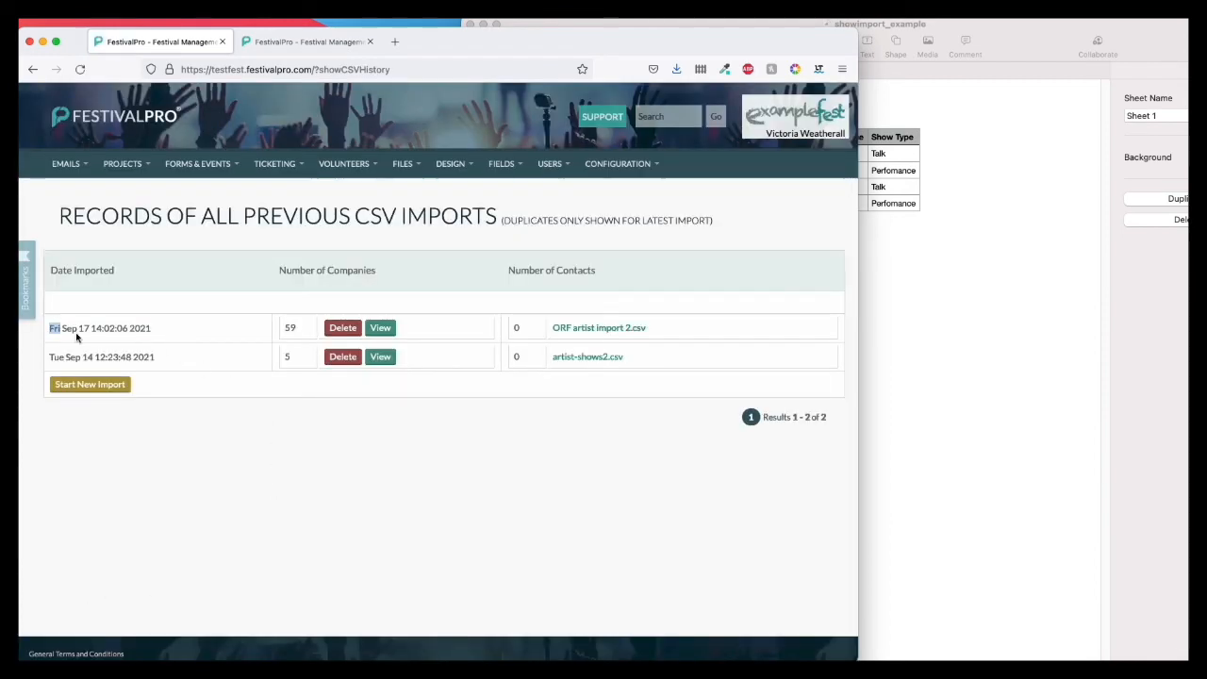
drag(77, 337, 180, 362)
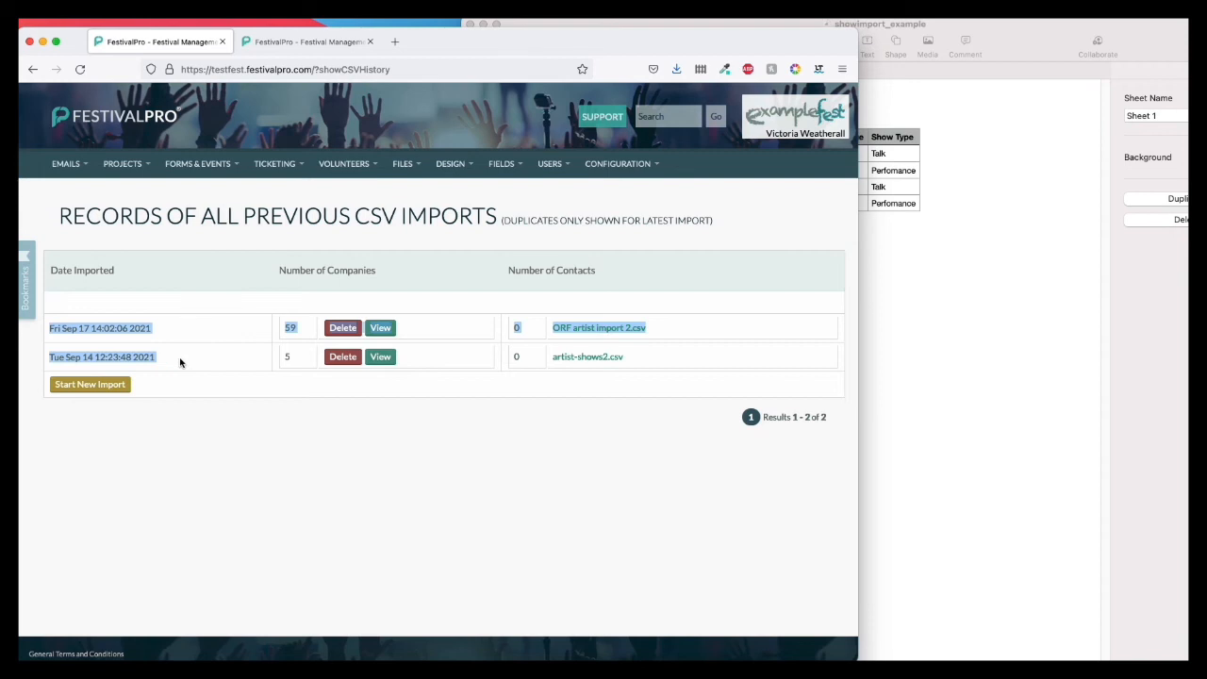
Step: Log out and sign back in with the account password as the Organiser user
click(610, 189)
click(402, 321)
text(•••••••)
click(415, 347)
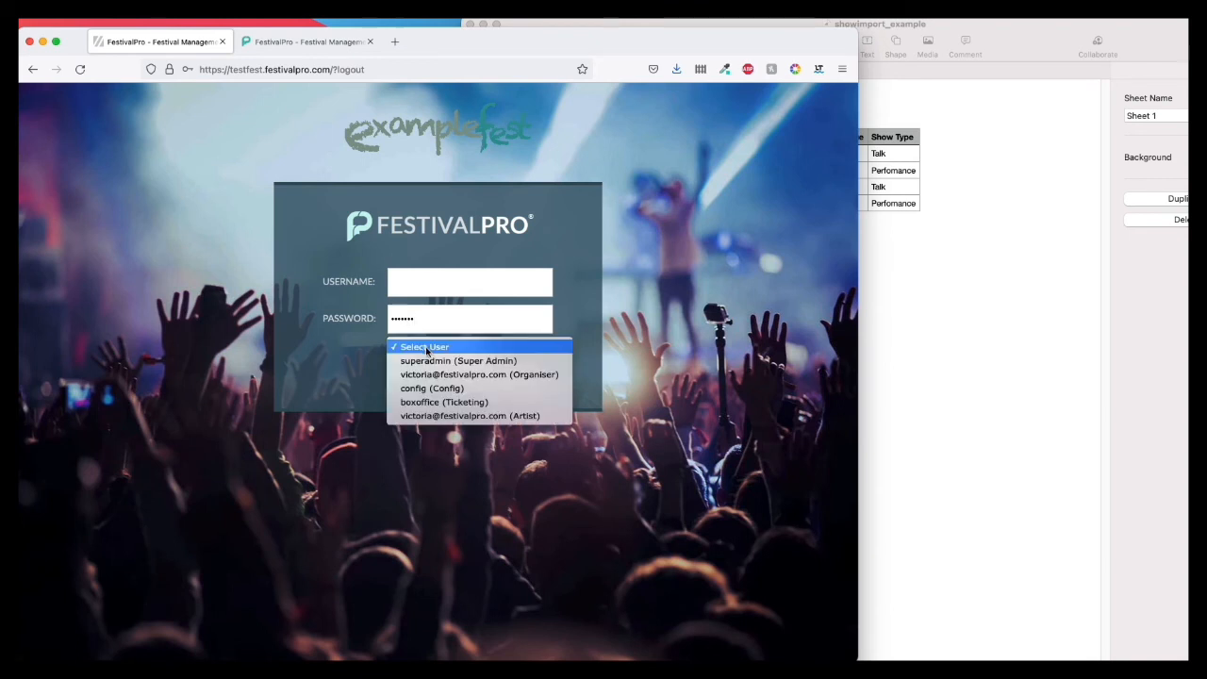
click(427, 374)
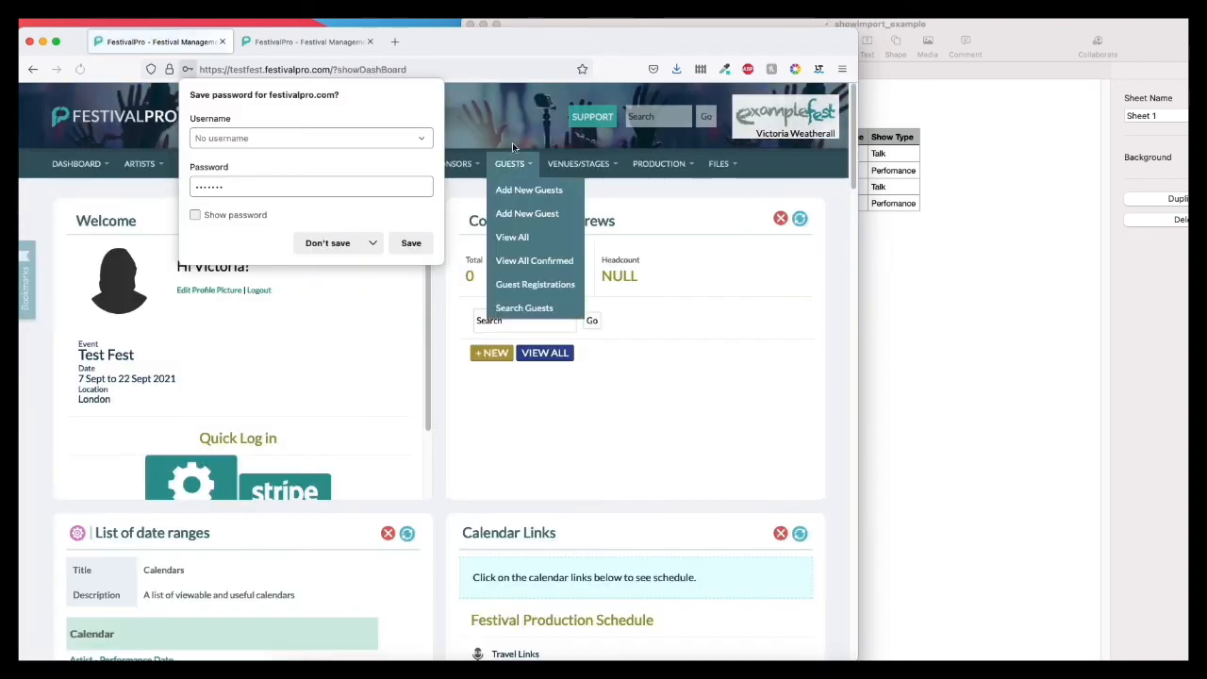
Step: Open the artists' shows list for viewing and editing
click(176, 163)
click(140, 163)
mouse_move(160, 331)
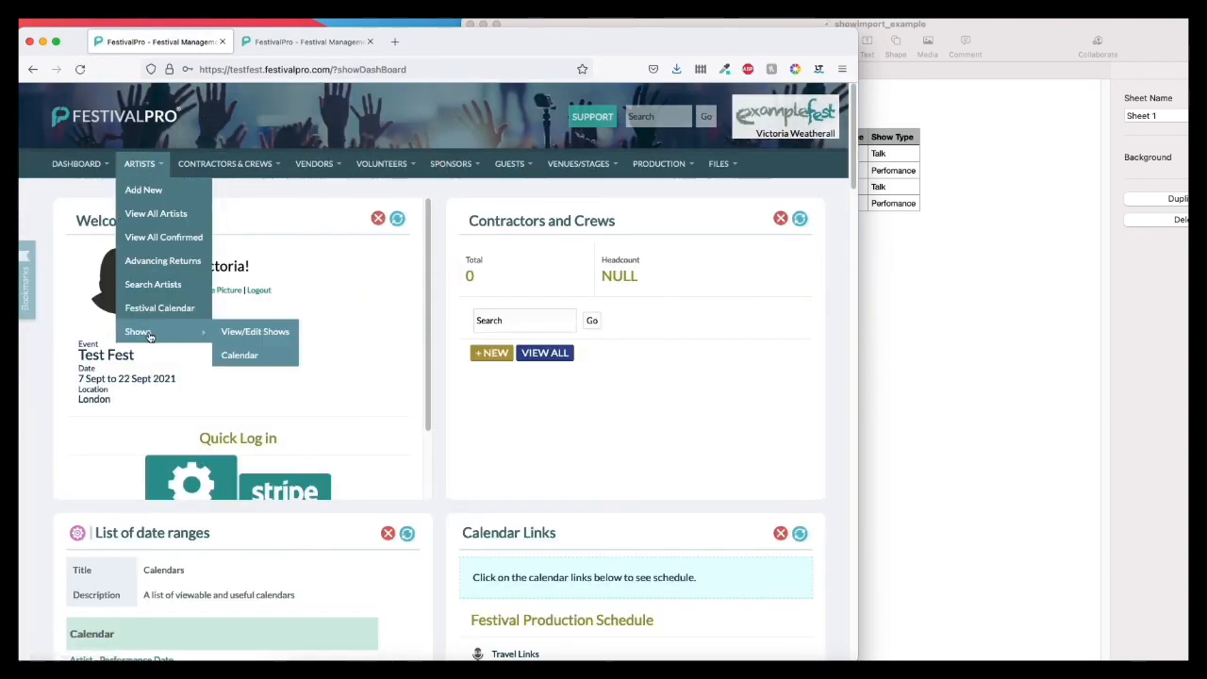
click(266, 333)
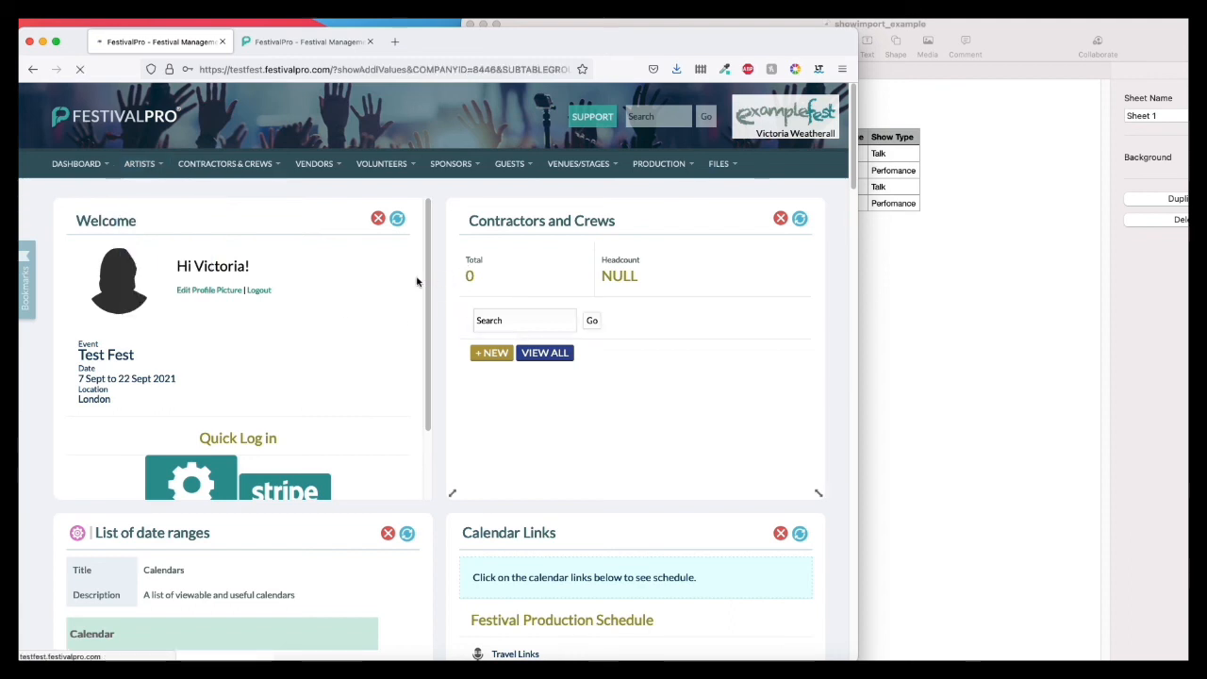
Step: Check the imported entries Show Name 1 to Show Name 4 at the end of the shows list
drag(853, 104, 780, 642)
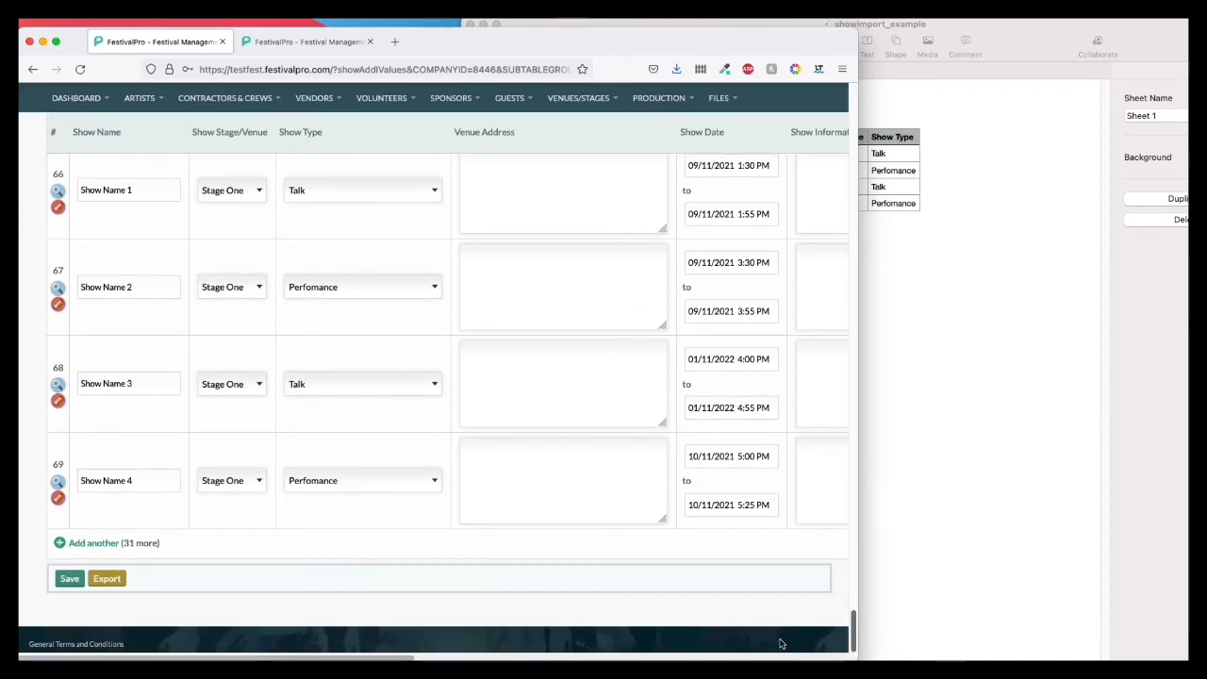
scroll(190, 364, up, 3)
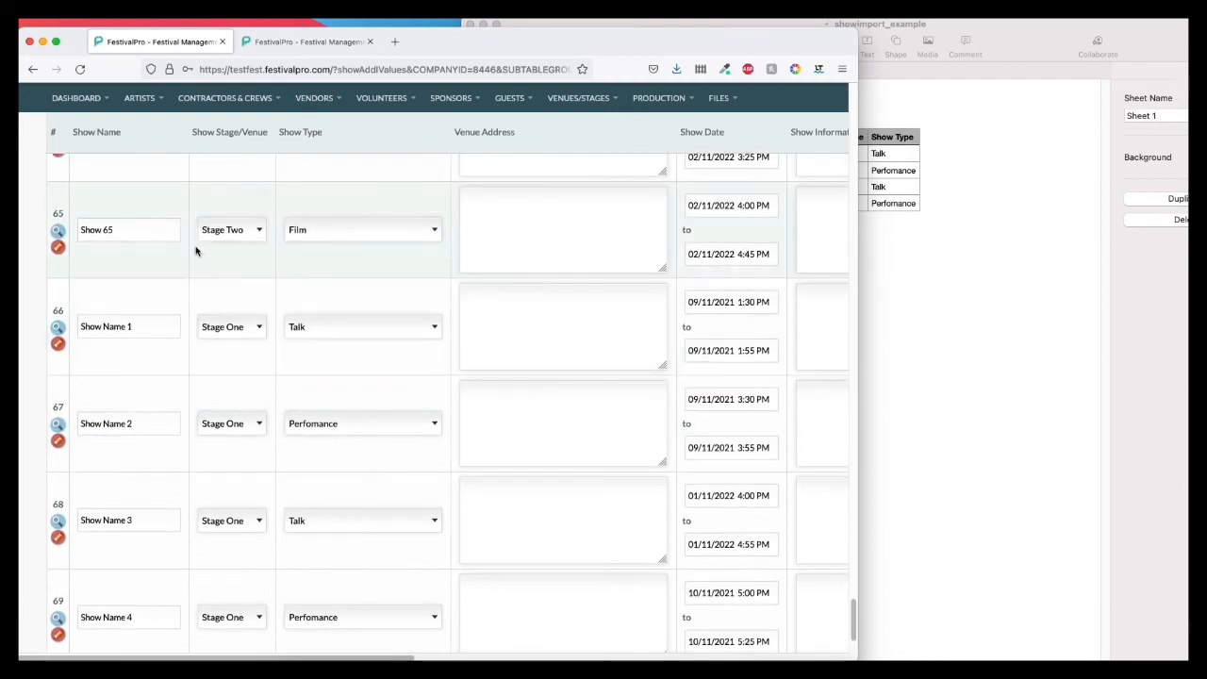
scroll(142, 361, down, 1)
triple_click(148, 251)
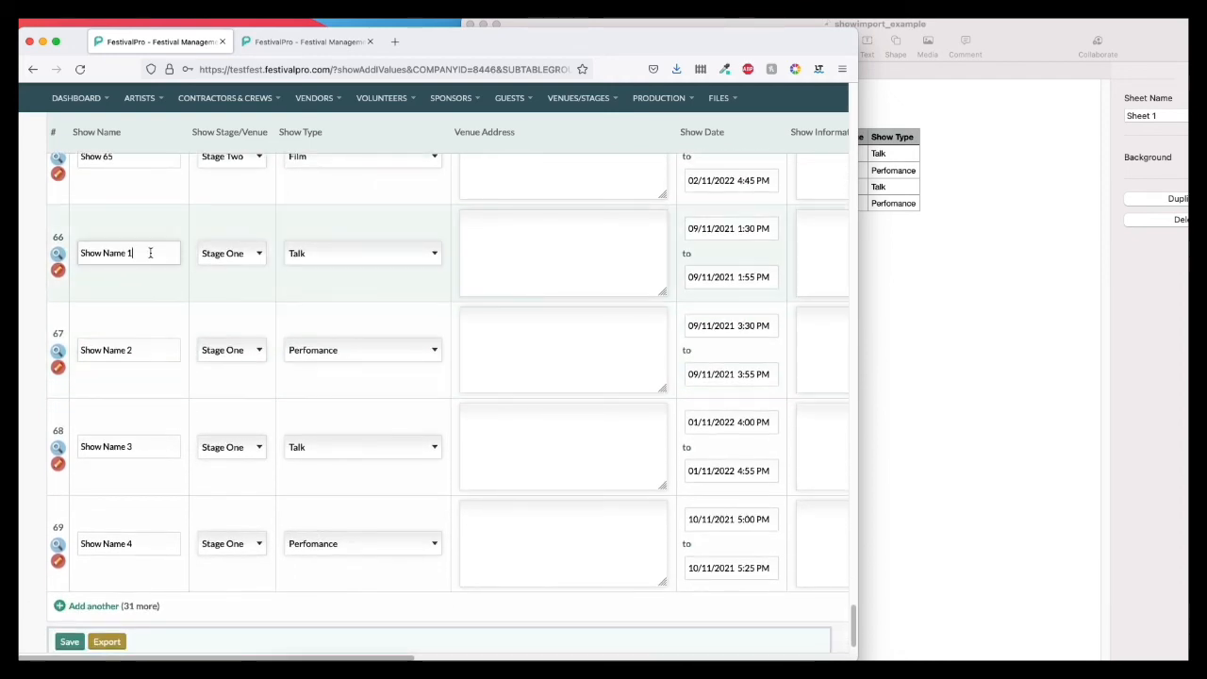
click(152, 285)
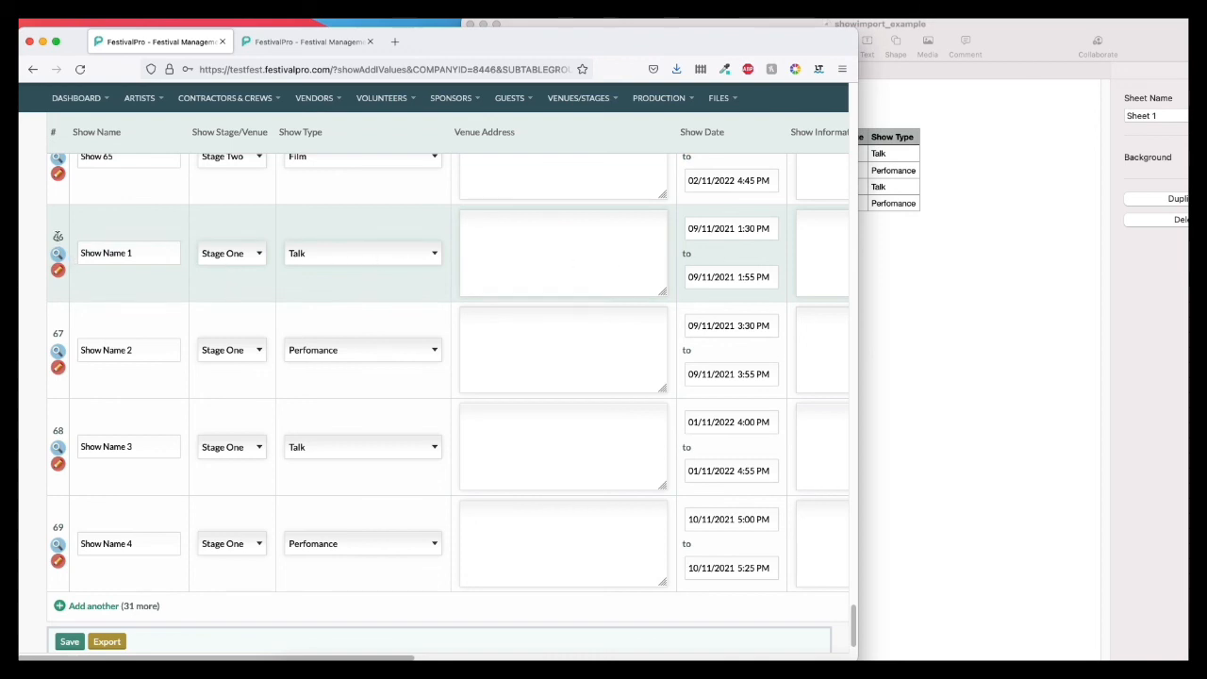
Step: Compare the start and end dates of Show Name 4 in the shows list with the Show Date column in the spreadsheet
click(963, 326)
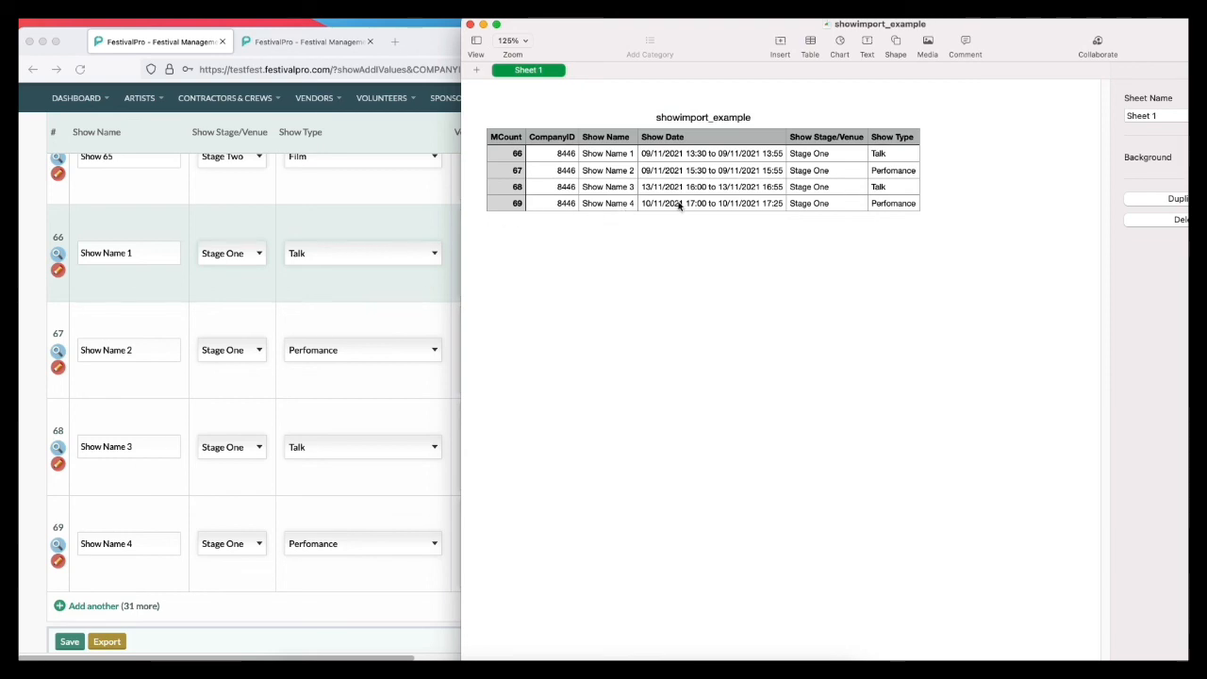
click(343, 491)
click(750, 568)
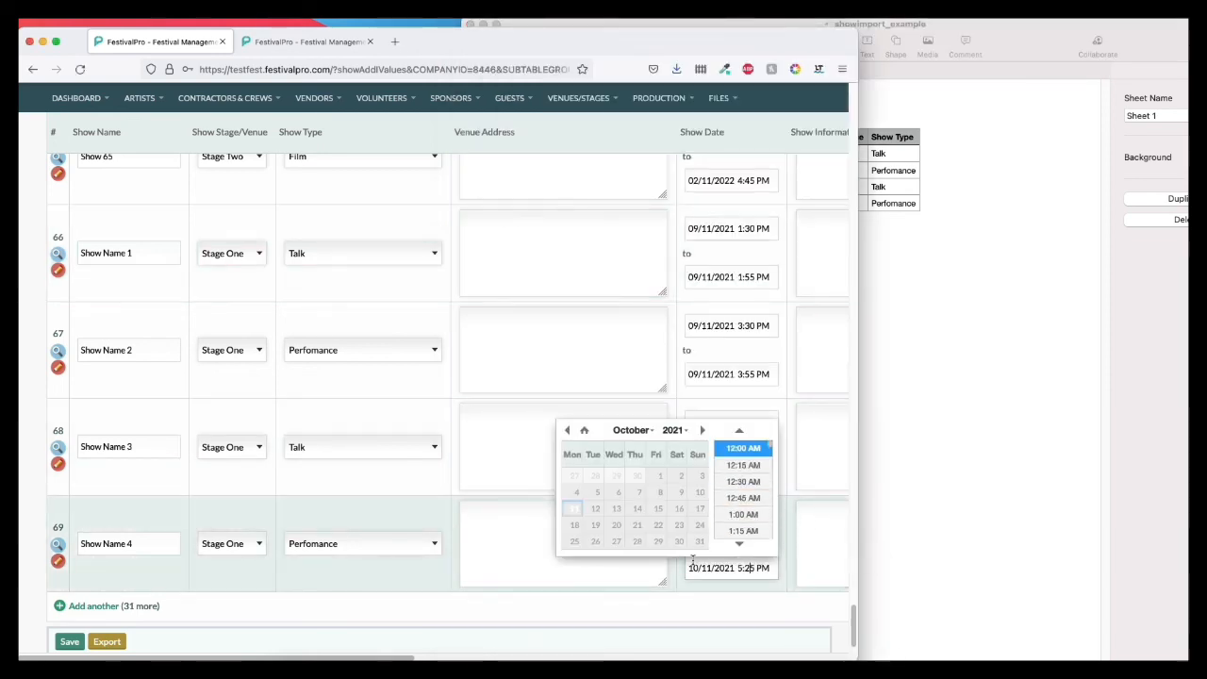
click(682, 574)
click(745, 520)
click(733, 541)
click(857, 398)
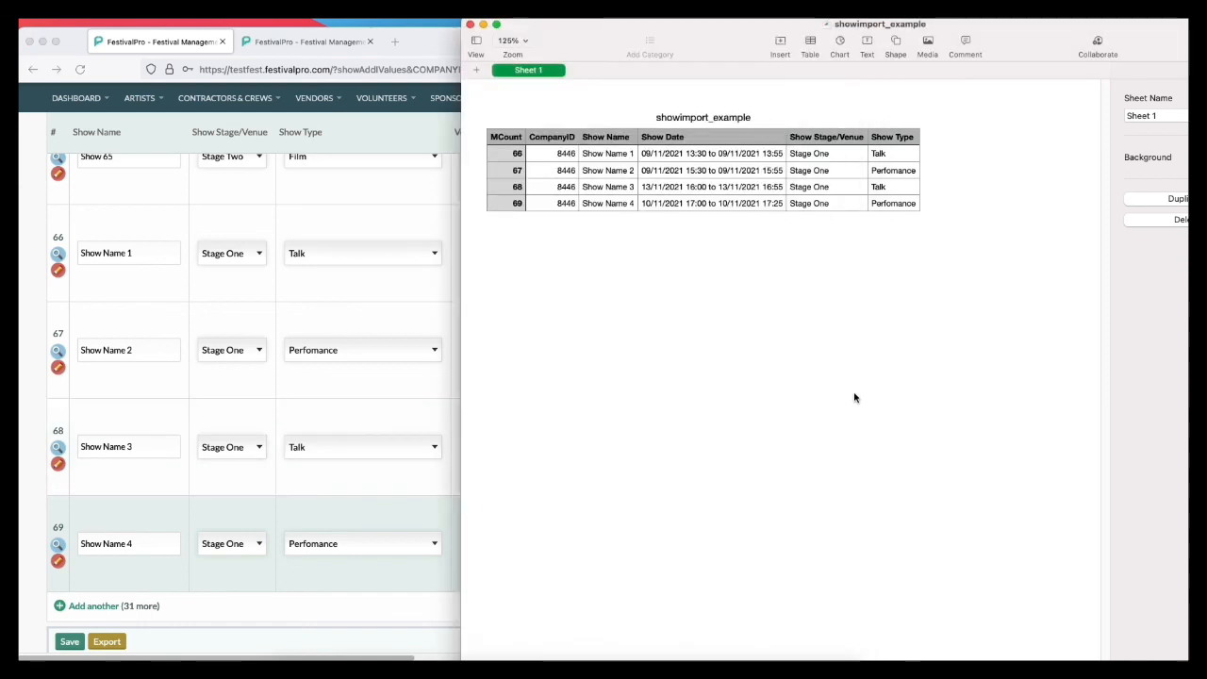
Step: Move the spreadsheet aside so the Show Date fields are uncovered, and compare its rows 66 to 69 with the imported shows
drag(695, 41, 1028, 57)
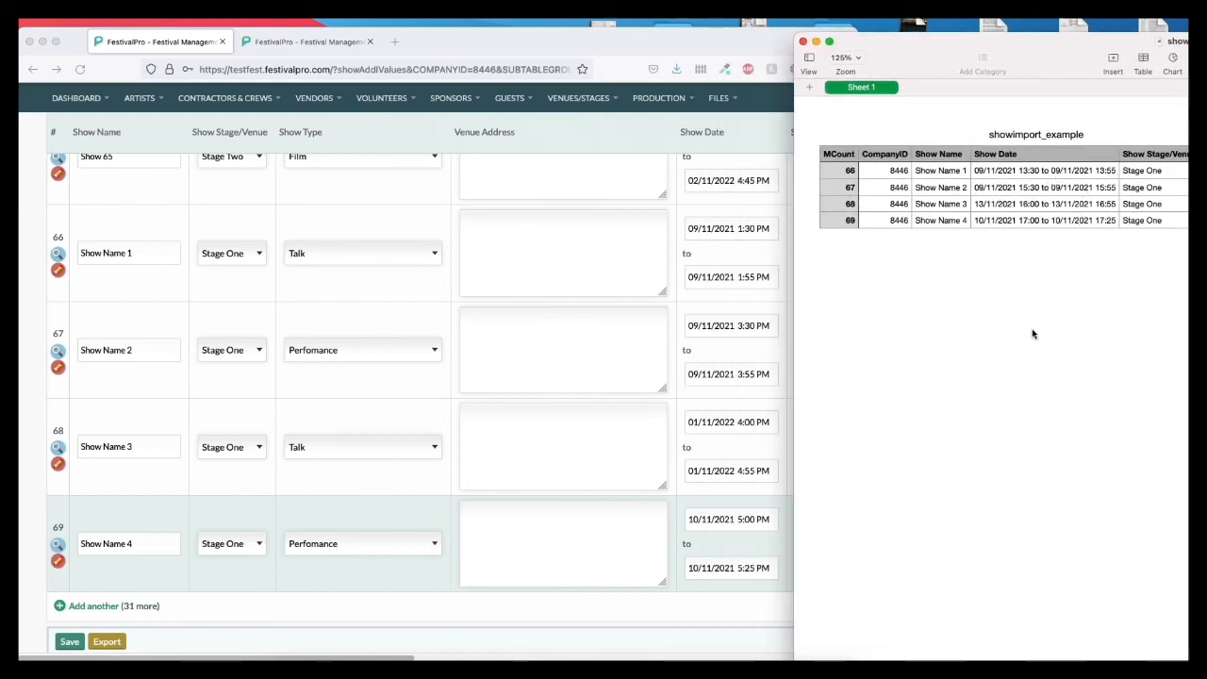
click(236, 255)
click(235, 256)
click(192, 253)
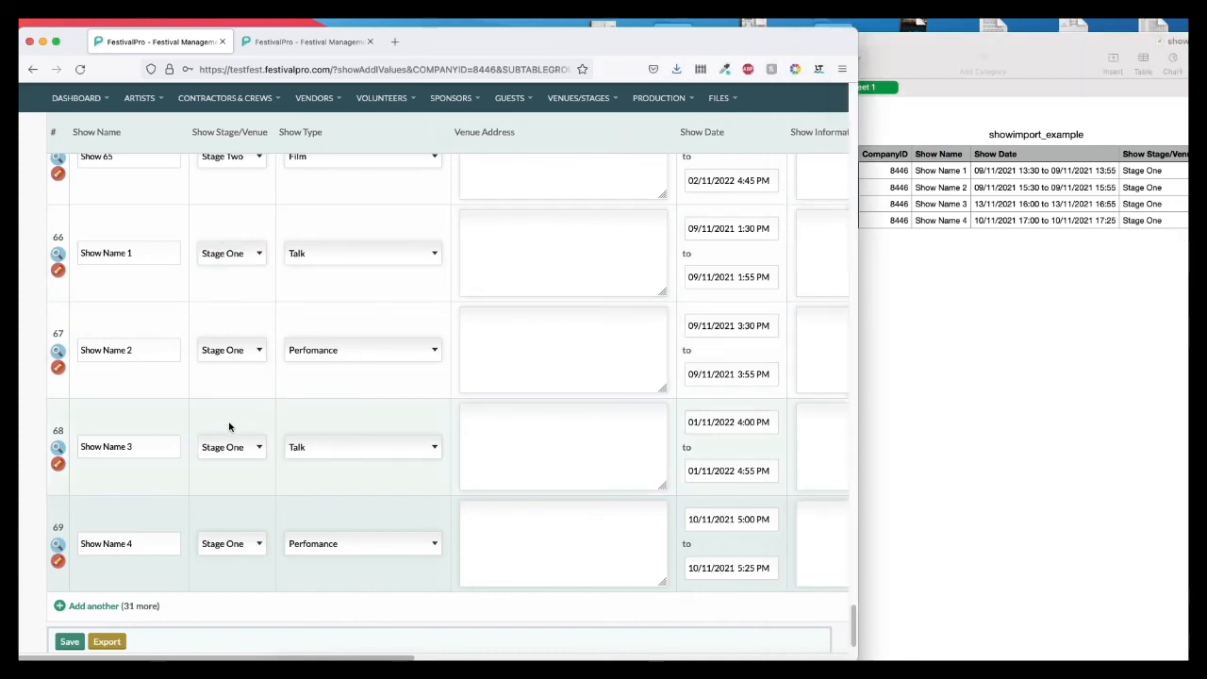
click(1004, 359)
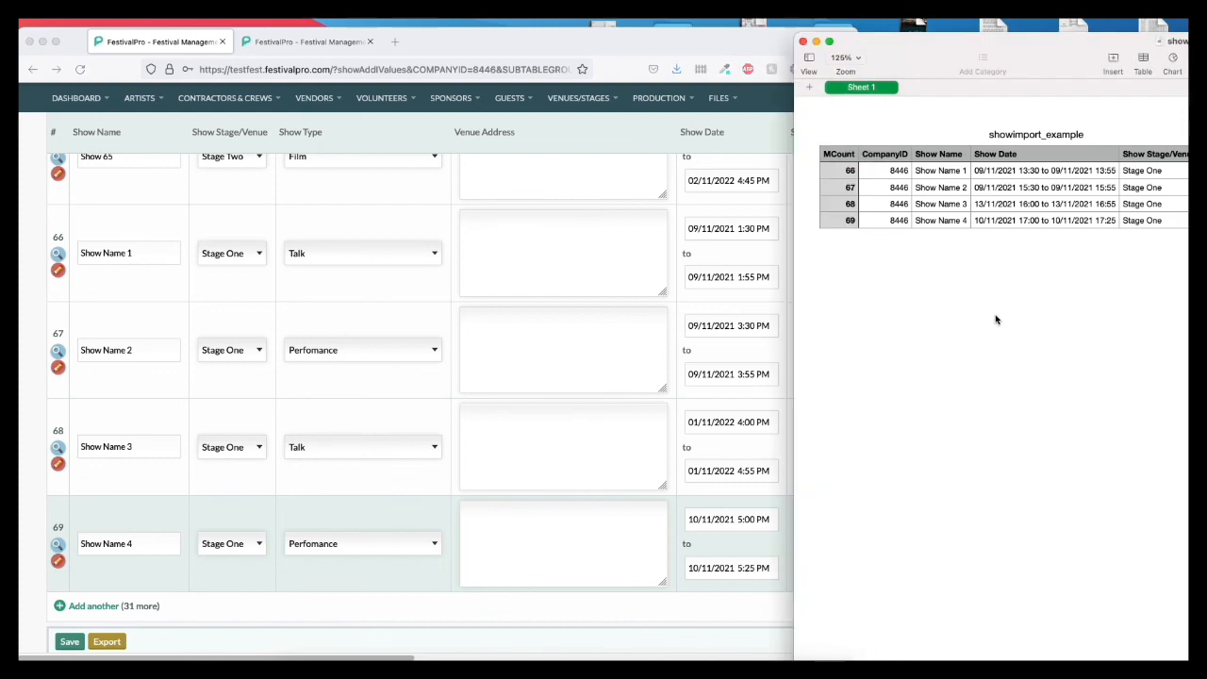
click(357, 392)
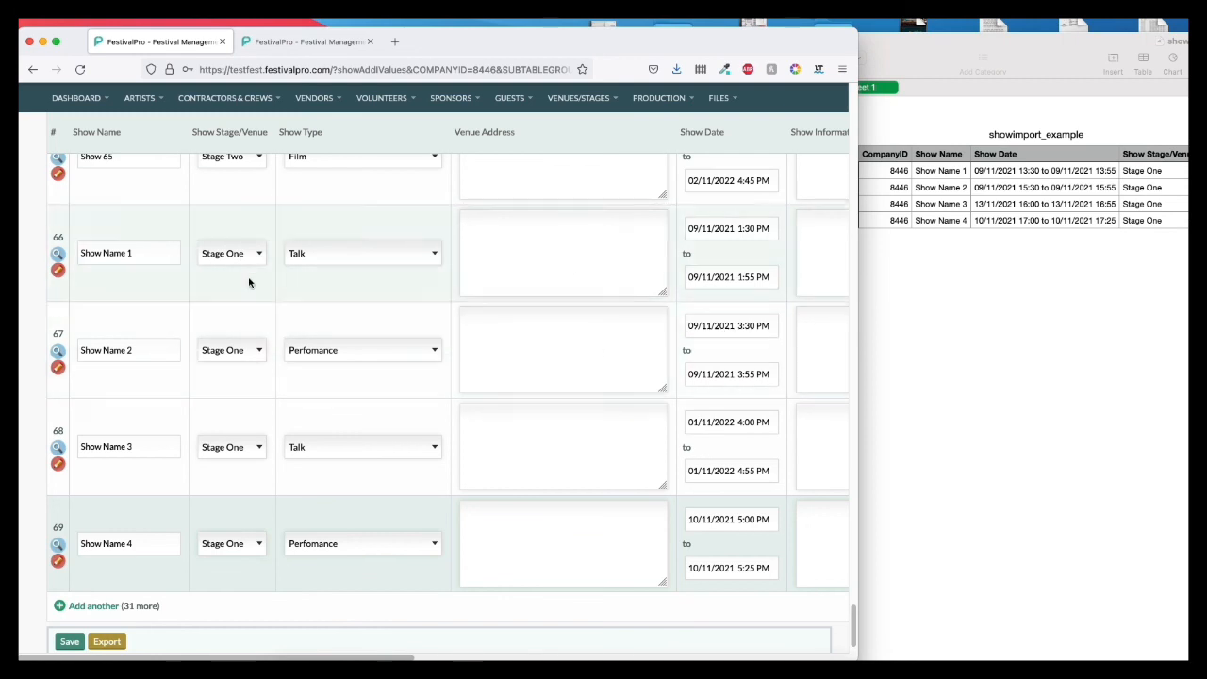
scroll(198, 529, down, 2)
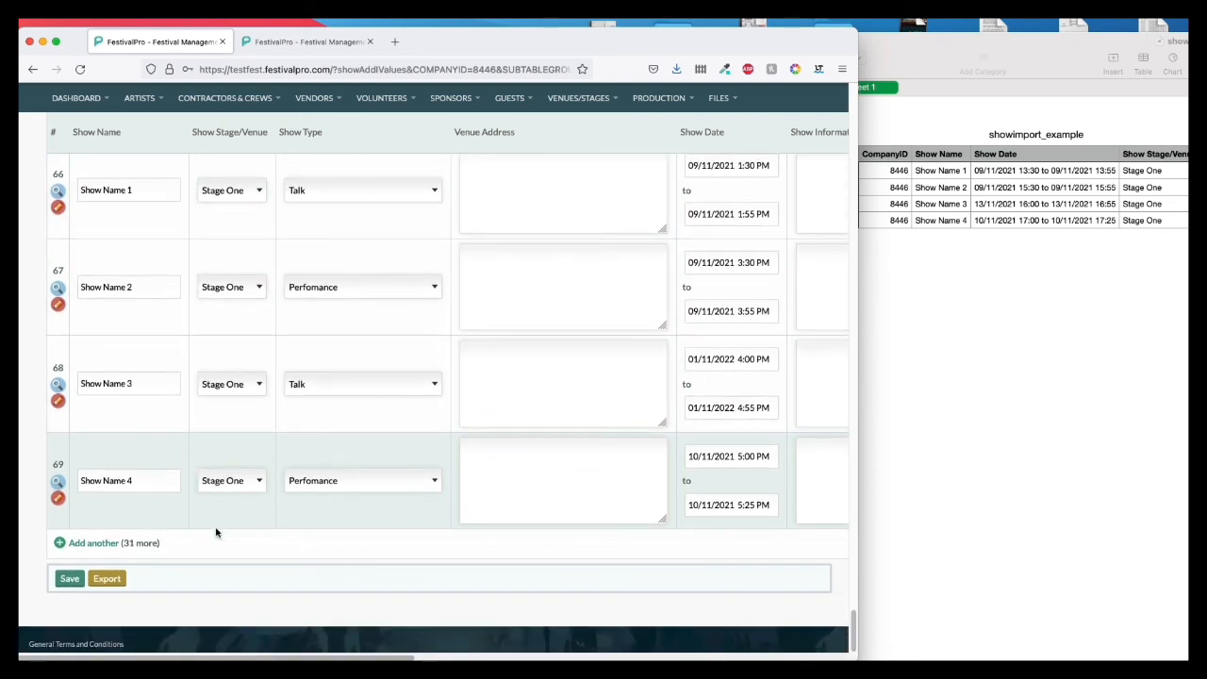